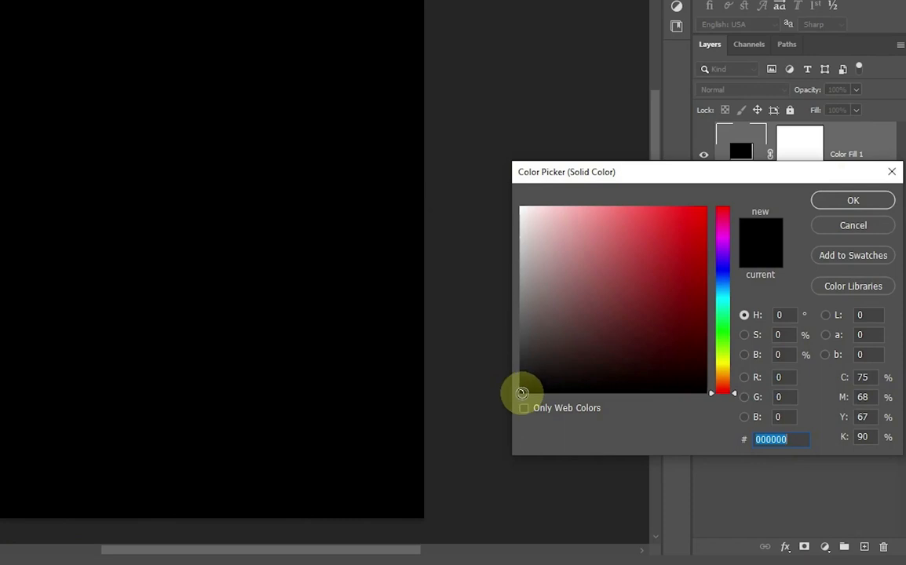
- Add the black solid colour fill layer, place it directly beneath Layer 1, and make Layer 1 active
click(833, 206)
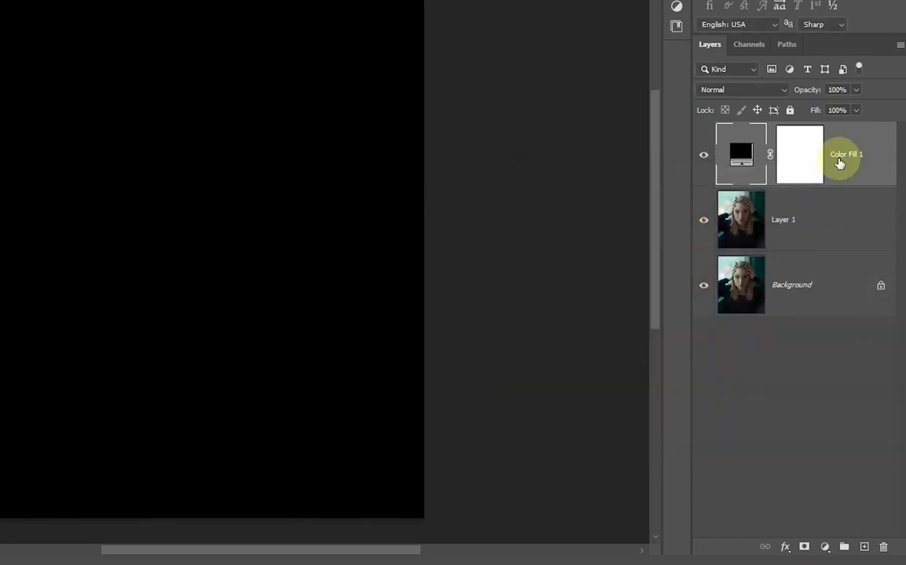
drag(839, 155, 843, 238)
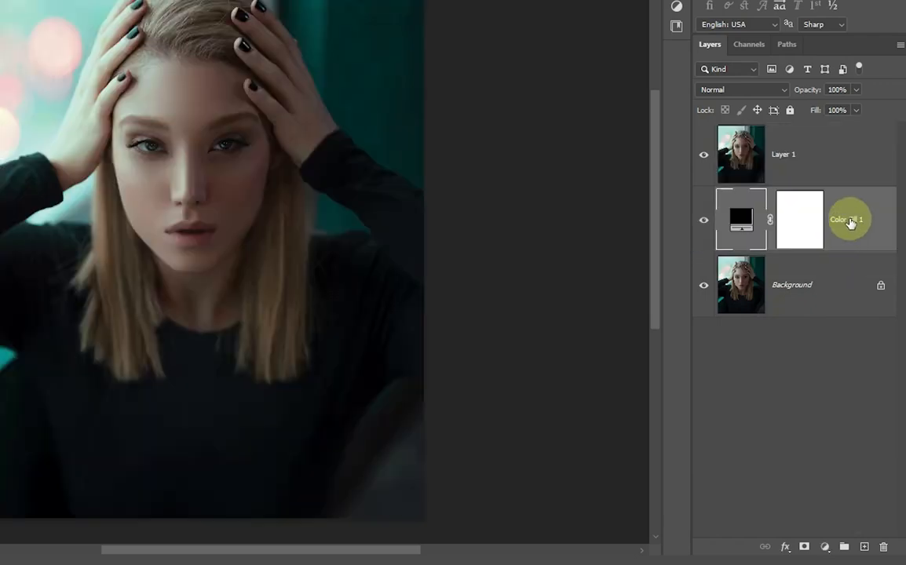
click(798, 153)
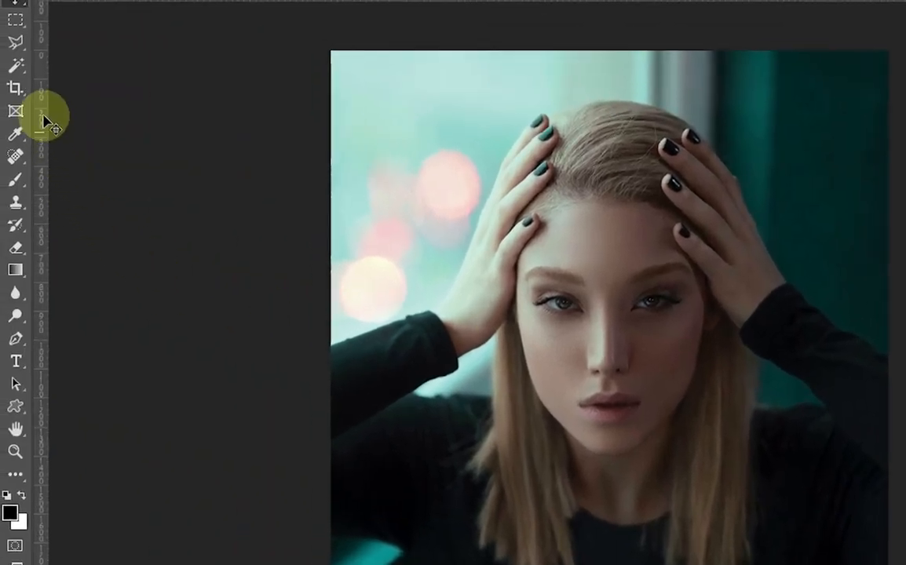
- Widen the canvas equally on both sides of the portrait with the Crop tool, to about 2550 px wide
click(16, 88)
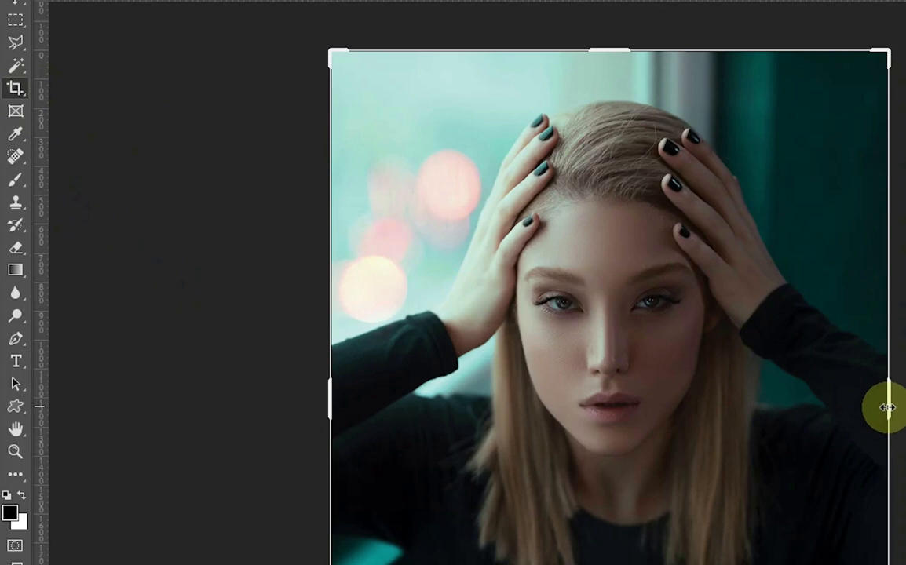
drag(886, 407, 905, 428)
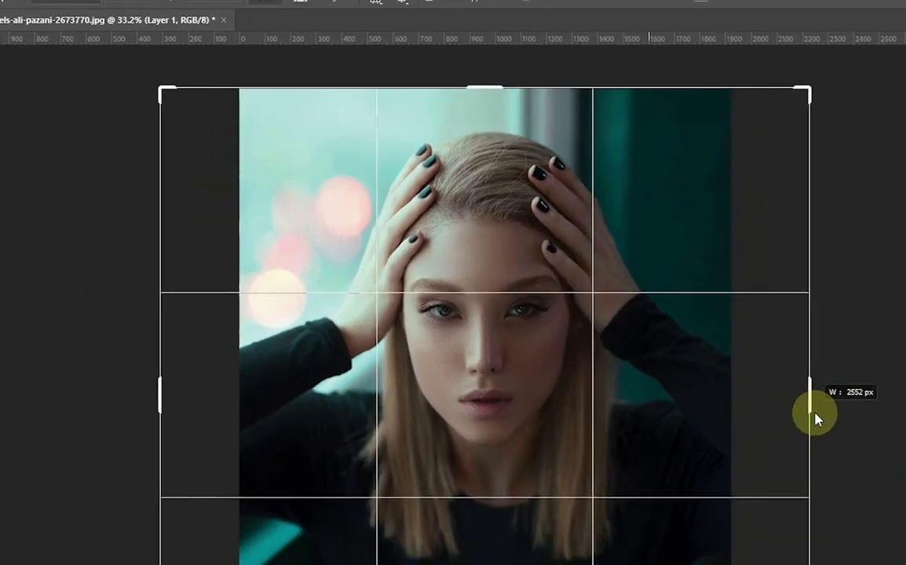
mouse_move(815, 416)
mouse_down()
mouse_move(831, 417)
mouse_move(814, 415)
mouse_up()
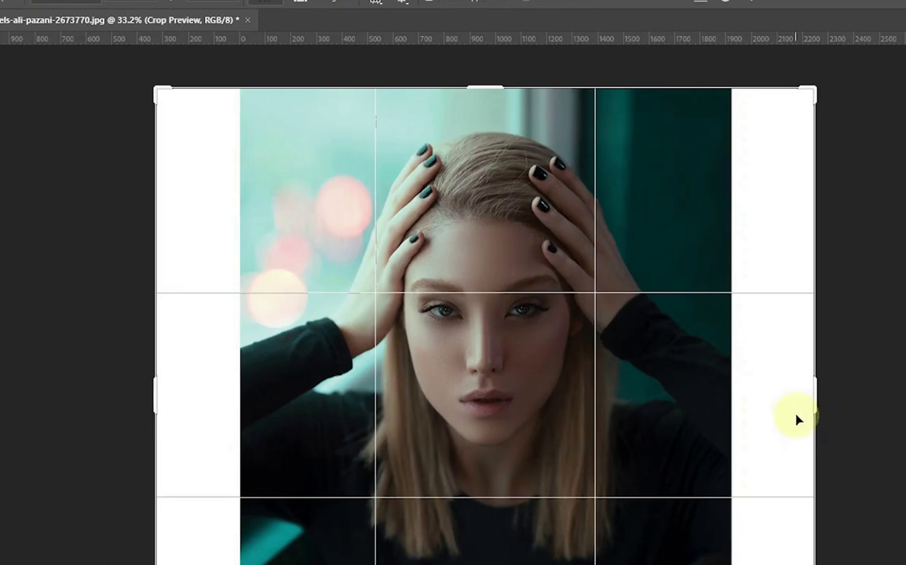
key(Return)
scroll(746, 402, down, 1)
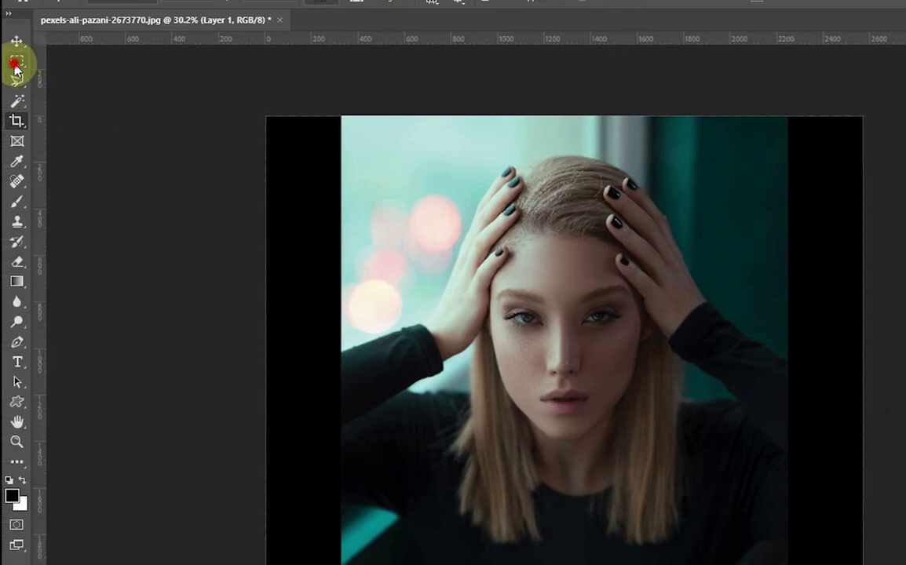
- Cut a full-height vertical strip off the left side of the portrait in Layer 1 onto its own layer and hide it
click(16, 64)
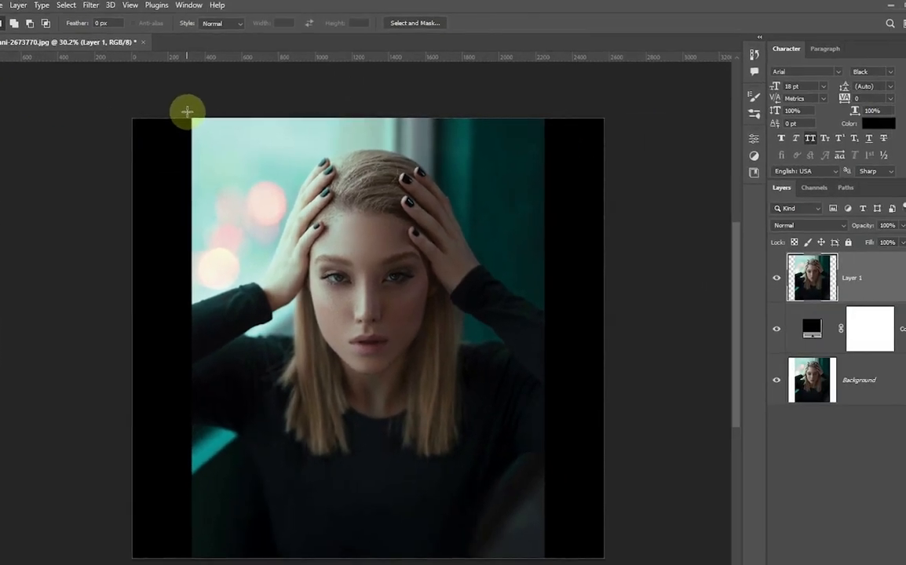
drag(186, 112, 253, 559)
right_click(220, 335)
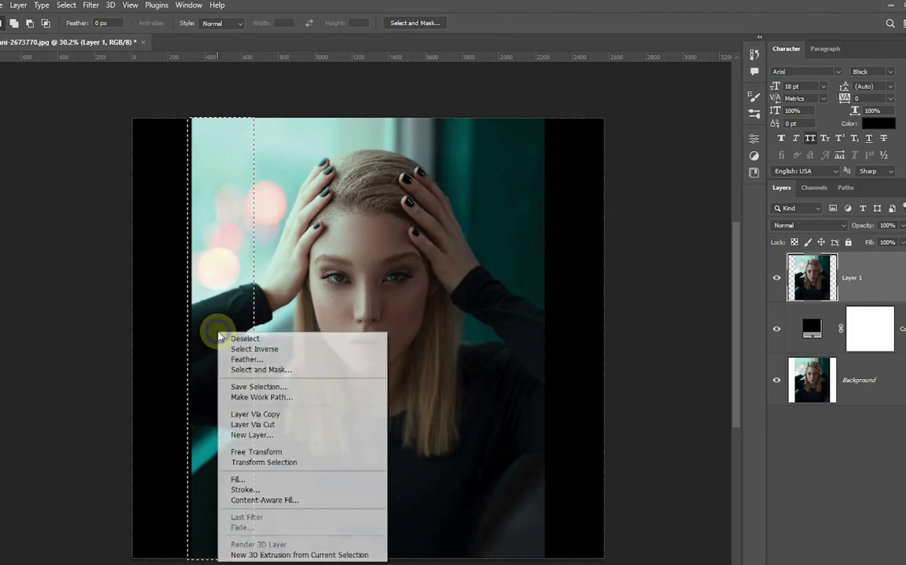
click(268, 425)
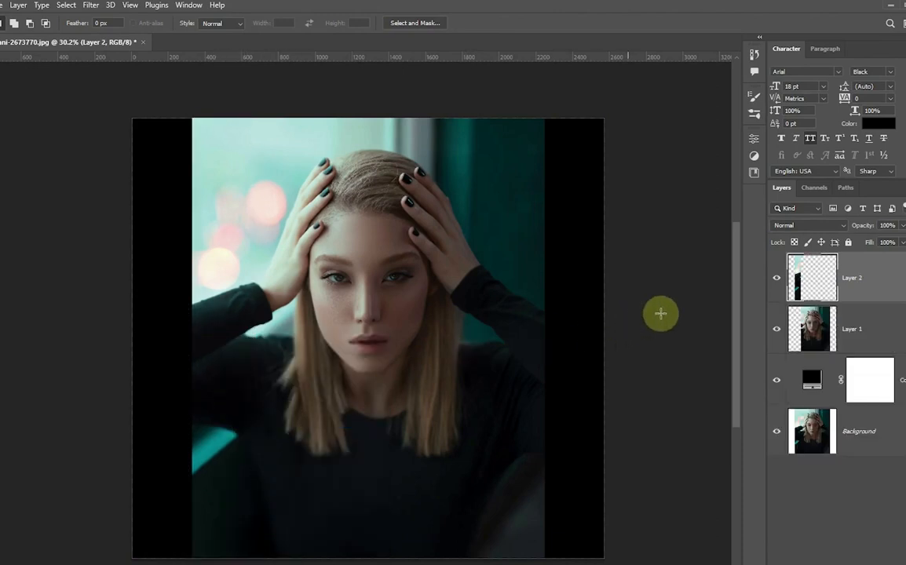
click(778, 279)
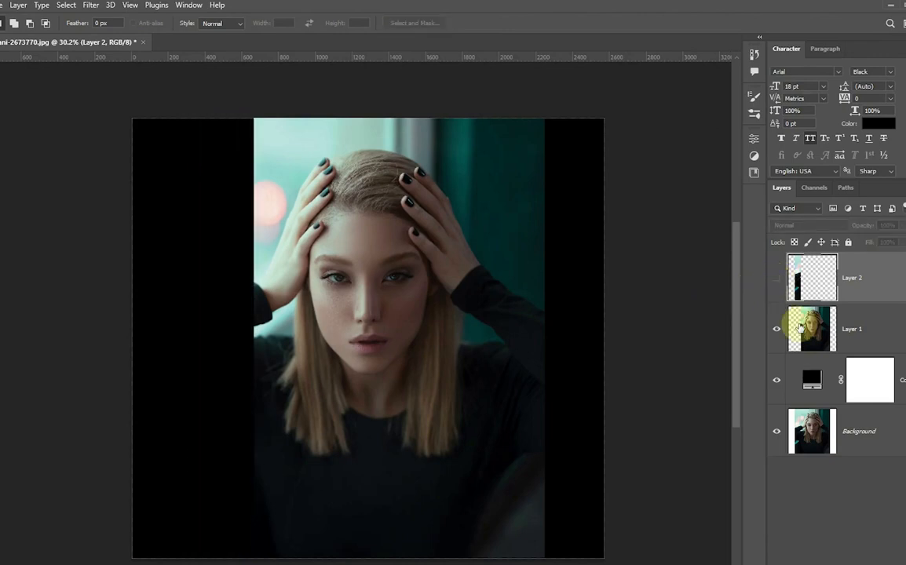
- Cut the next full-height strip, up to the woman's eye, from Layer 1 onto its own layer and hide it
click(844, 330)
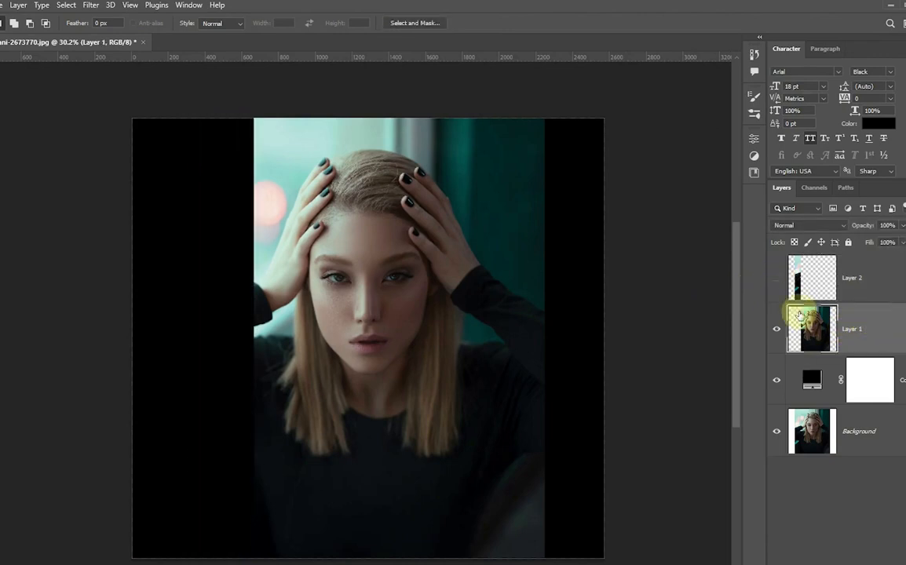
drag(248, 110, 330, 558)
scroll(303, 362, down, 1)
right_click(294, 268)
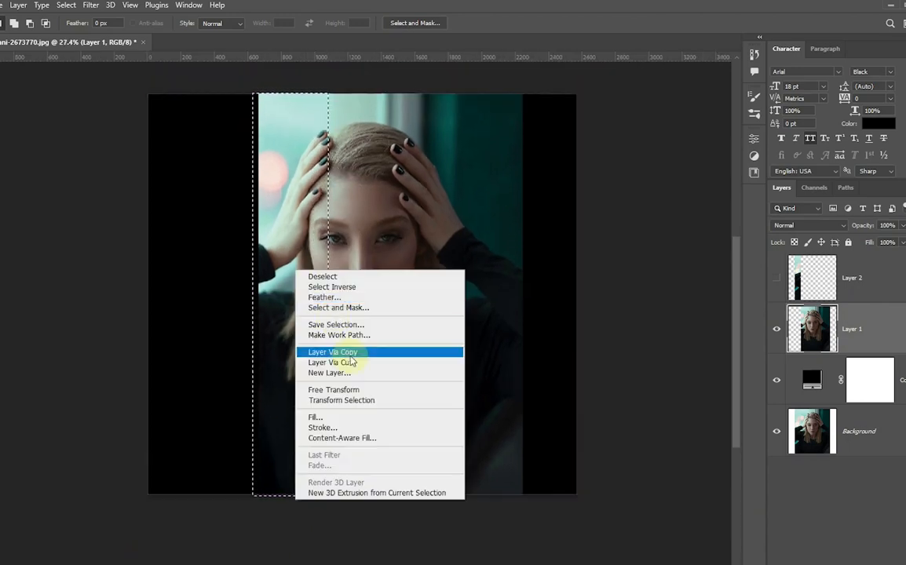
click(348, 361)
click(776, 329)
- Cut a third full-height strip containing most of the face from Layer 1 onto its own layer and hide it
click(847, 380)
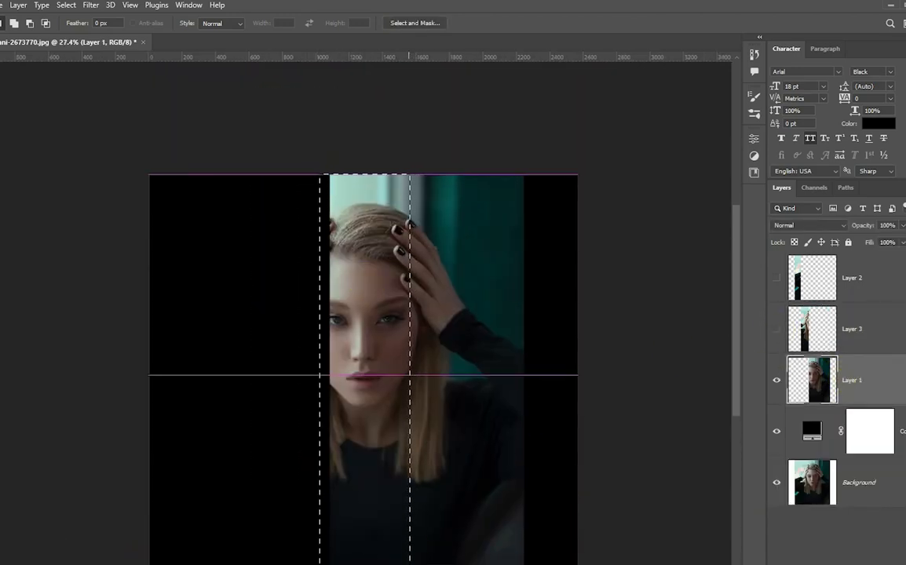
right_click(370, 343)
click(402, 437)
click(776, 380)
- Cut a fourth full-height strip from Layer 1 onto its own hidden layer, and delete the leftover Layer 1 sliver
click(863, 431)
drag(406, 172, 522, 559)
right_click(561, 299)
click(607, 445)
click(788, 440)
click(778, 434)
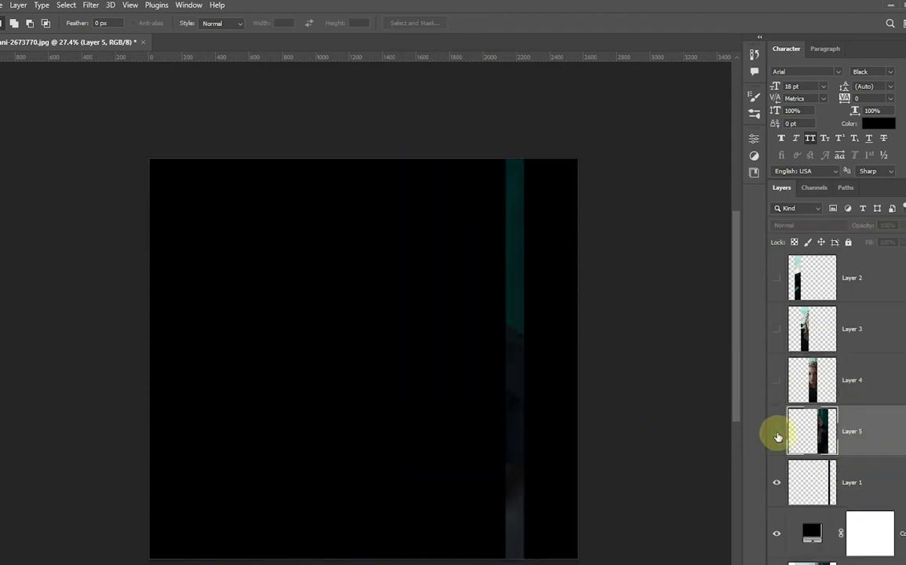
click(867, 480)
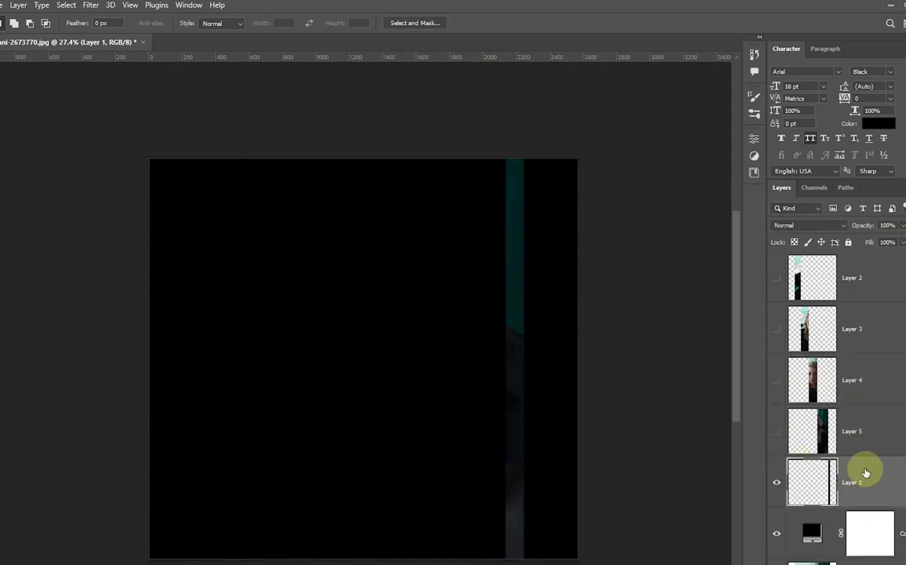
key(Delete)
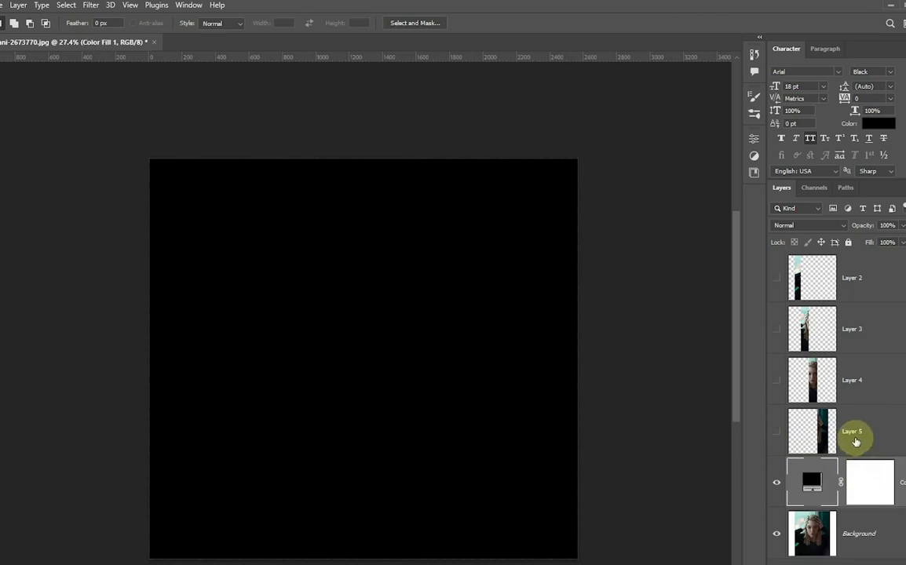
- Show Layer 5 and move its strip horizontally against the canvas's right edge
click(854, 440)
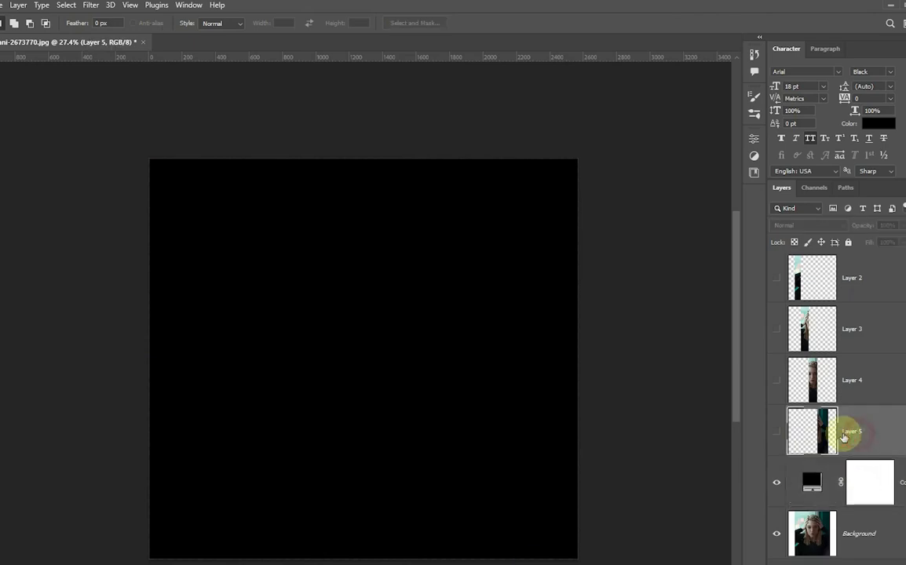
click(777, 431)
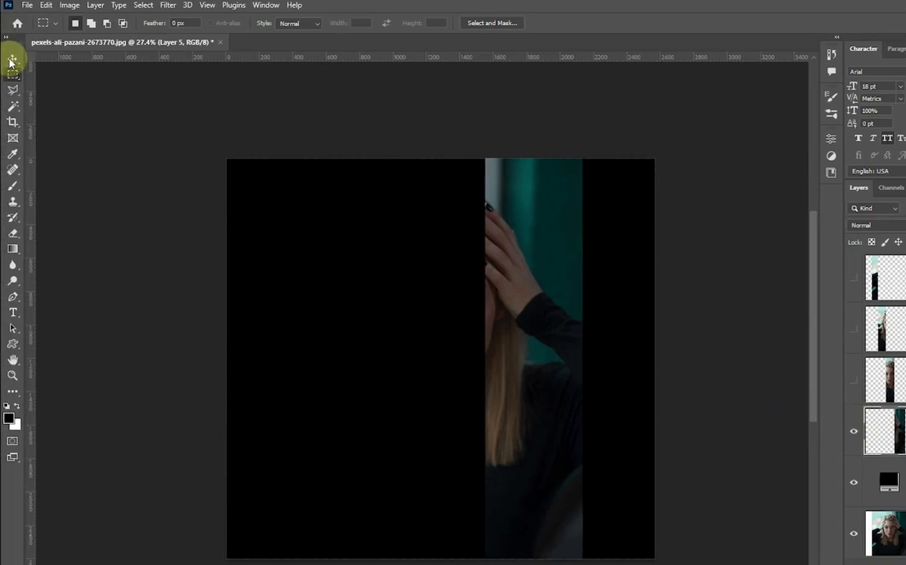
click(0, 61)
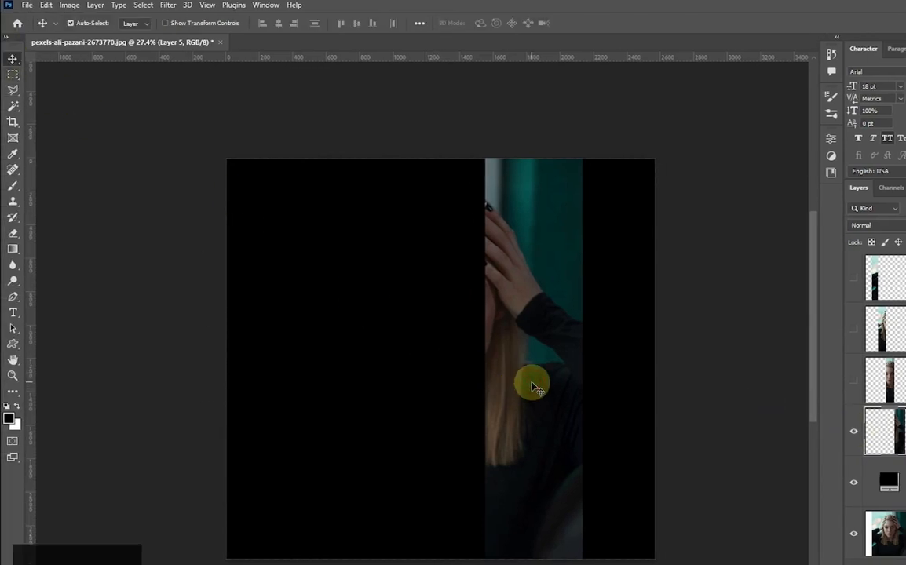
drag(531, 386, 605, 391)
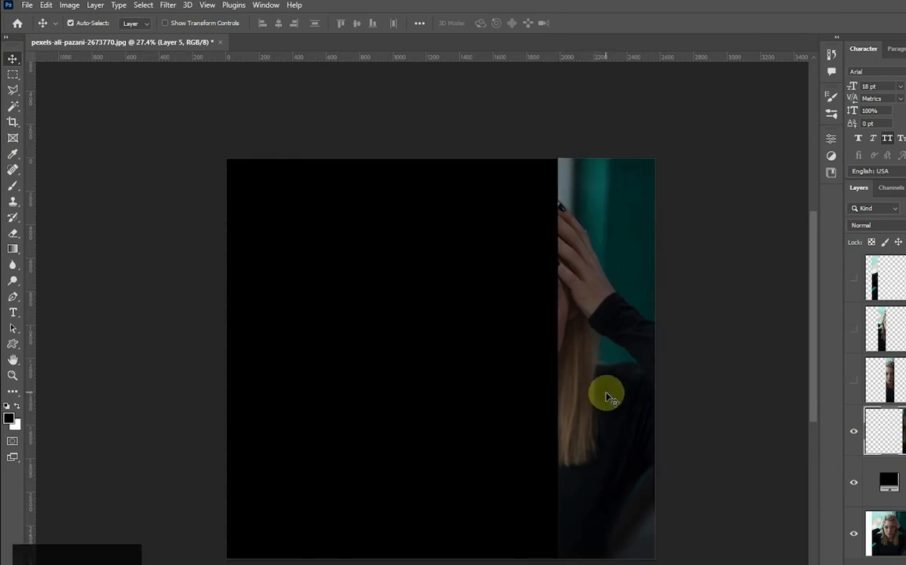
- Show Layer 4 and shift the face strip right, leaving a black gap before the Layer 5 strip
click(846, 383)
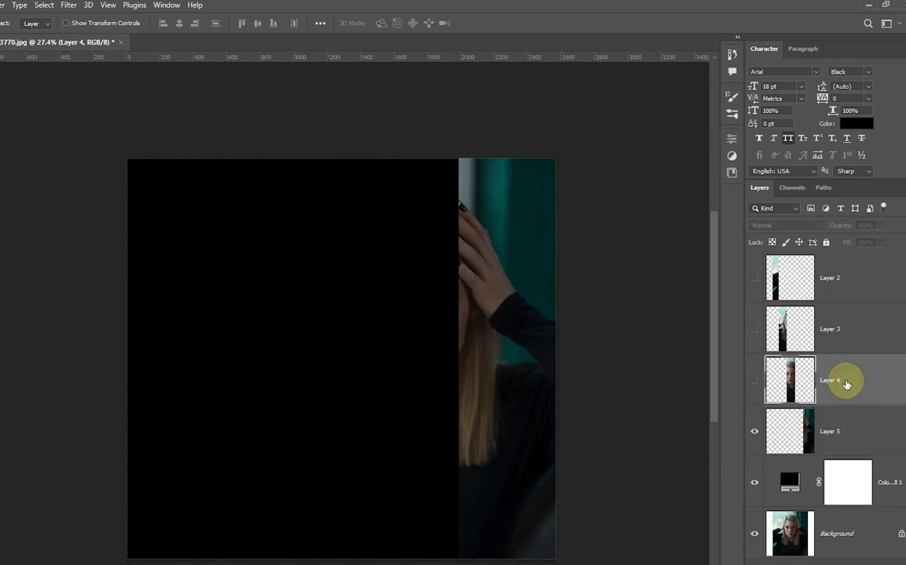
click(754, 380)
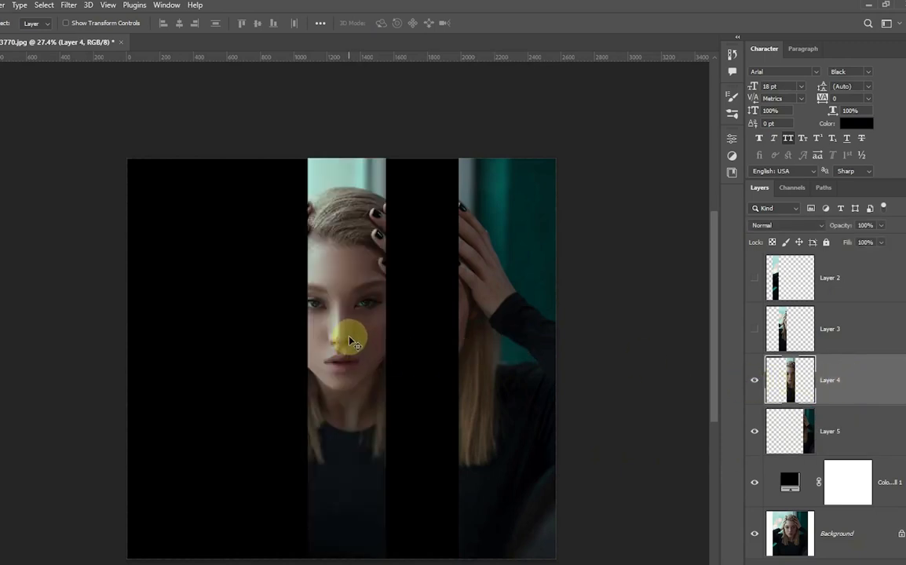
drag(353, 340, 391, 348)
- Show Layer 3 and shift its strip slightly right, leaving a narrow black gap beside the face strip
click(849, 334)
click(753, 331)
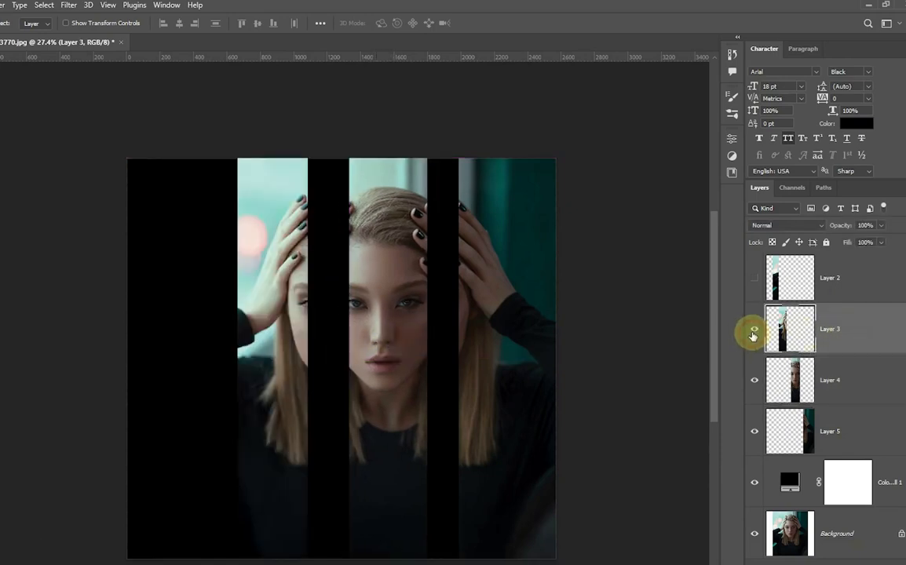
drag(282, 318, 301, 355)
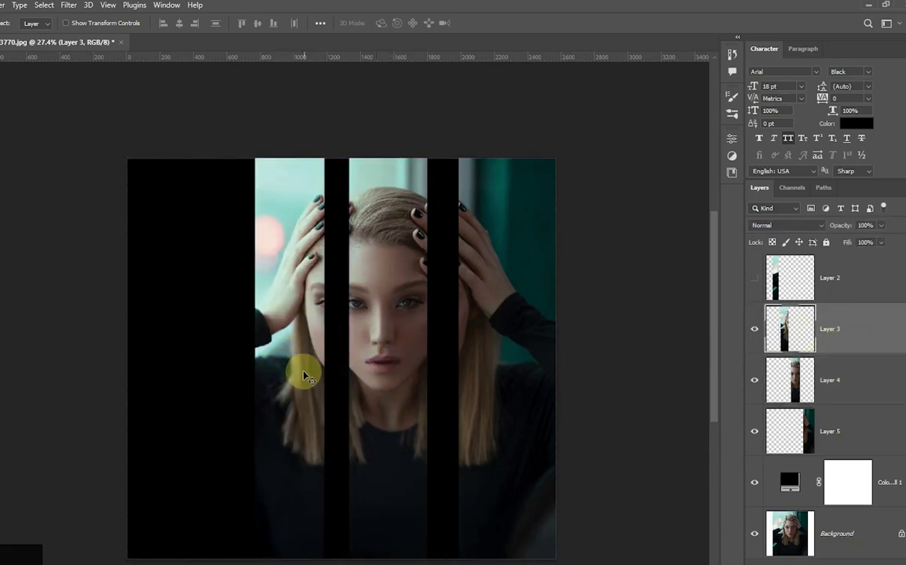
- Show Layer 2 and move its strip horizontally to the canvas's left edge
click(755, 278)
click(228, 350)
drag(225, 347, 171, 347)
- Nudge the Layer 3 and Layer 4 strips left to adjust the black gaps between the four strips
click(849, 337)
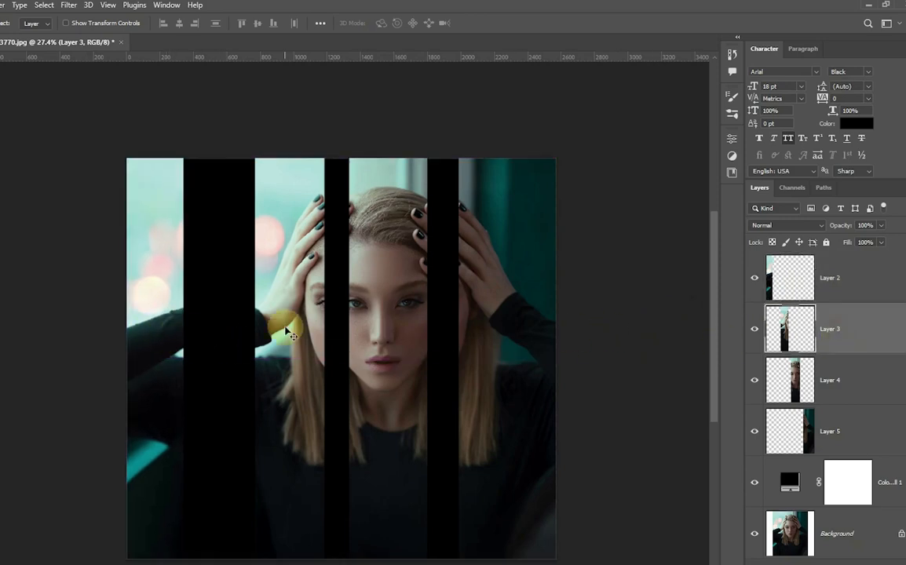
drag(287, 332, 264, 332)
click(845, 381)
drag(403, 342, 386, 342)
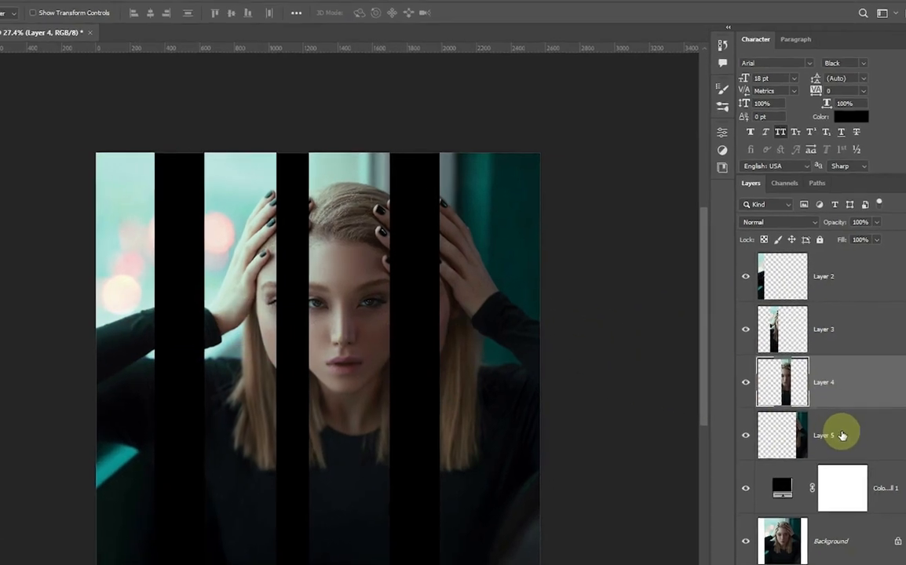
- Group the four strip layers, Layer 2 to Layer 5, and name the group TOP
click(836, 431)
shift+click(822, 273)
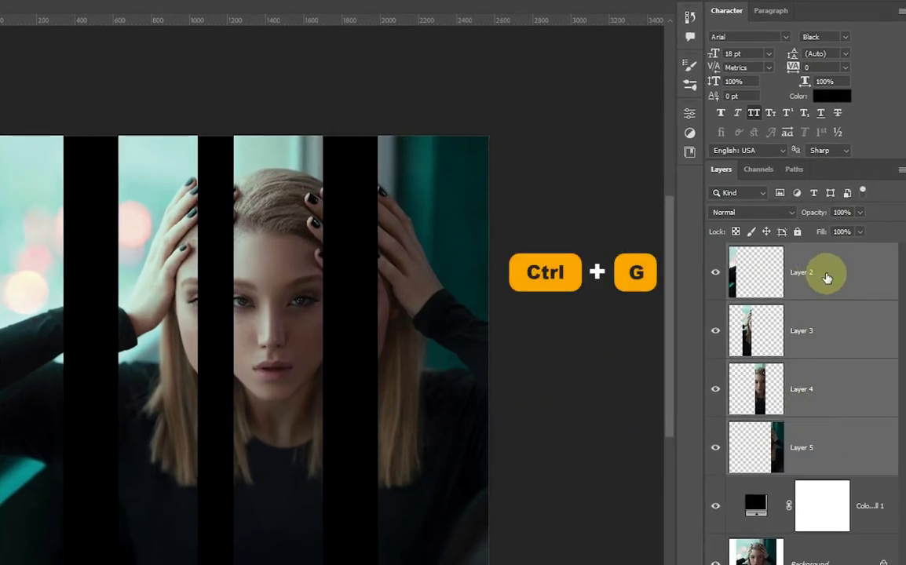
key(ctrl+g)
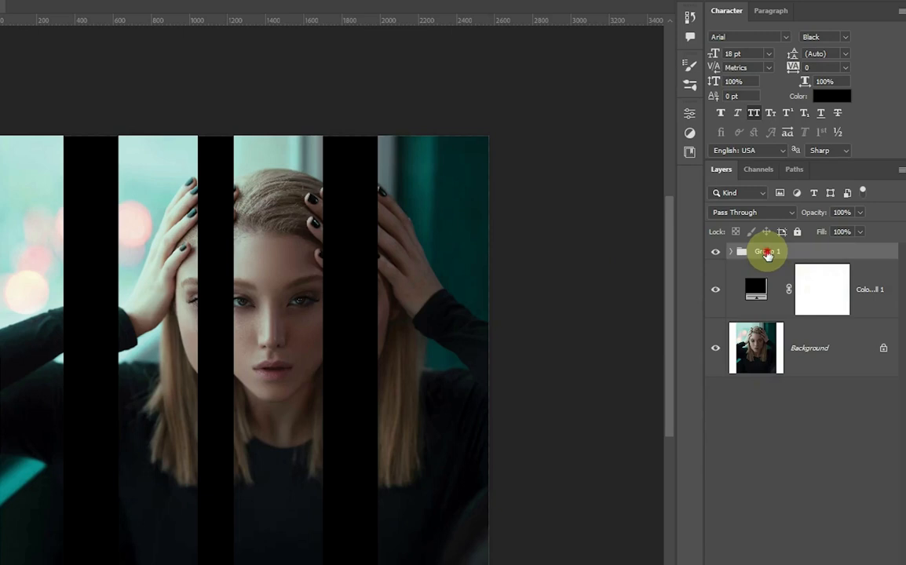
double_click(767, 252)
text(TOP)
key(Return)
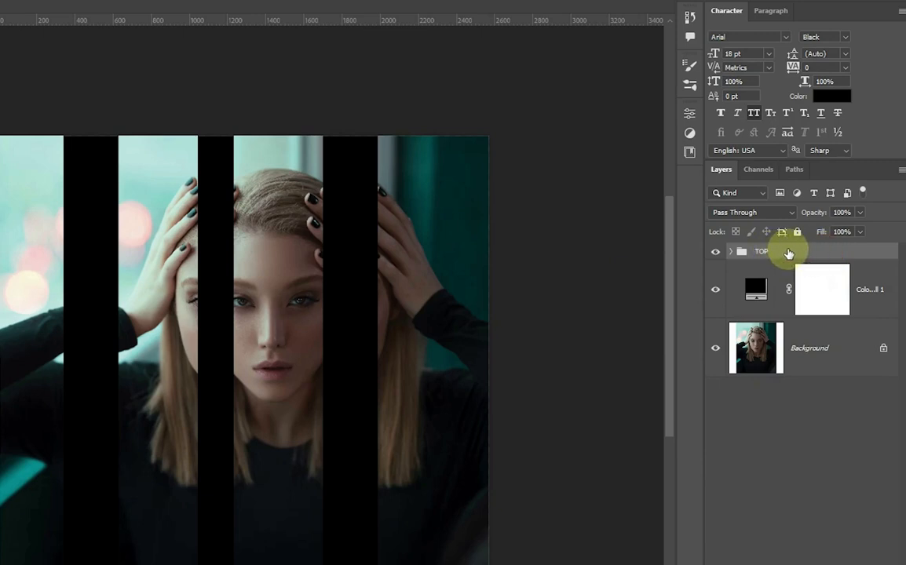
- Duplicate the TOP group and rename the copy BOTTOM + BLUR
key(ctrl+j)
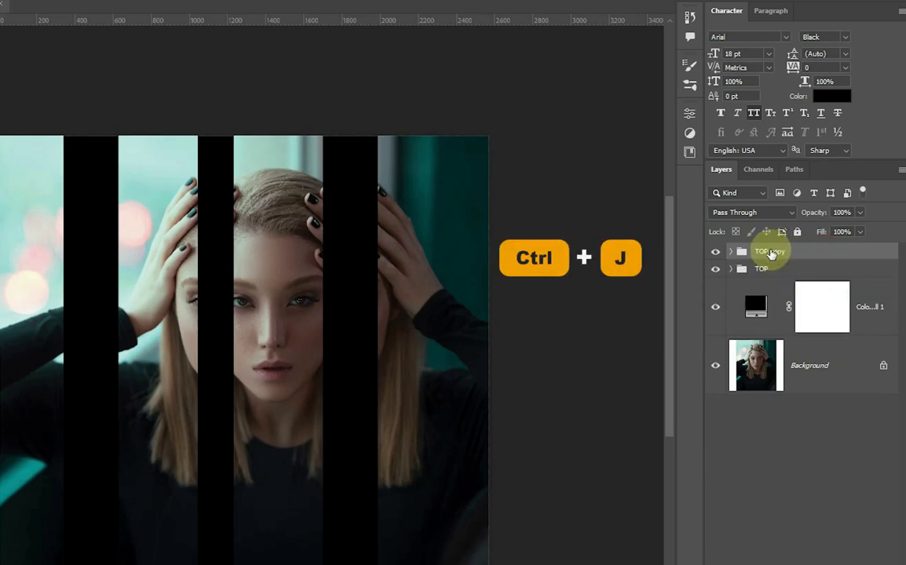
double_click(771, 252)
text(b)
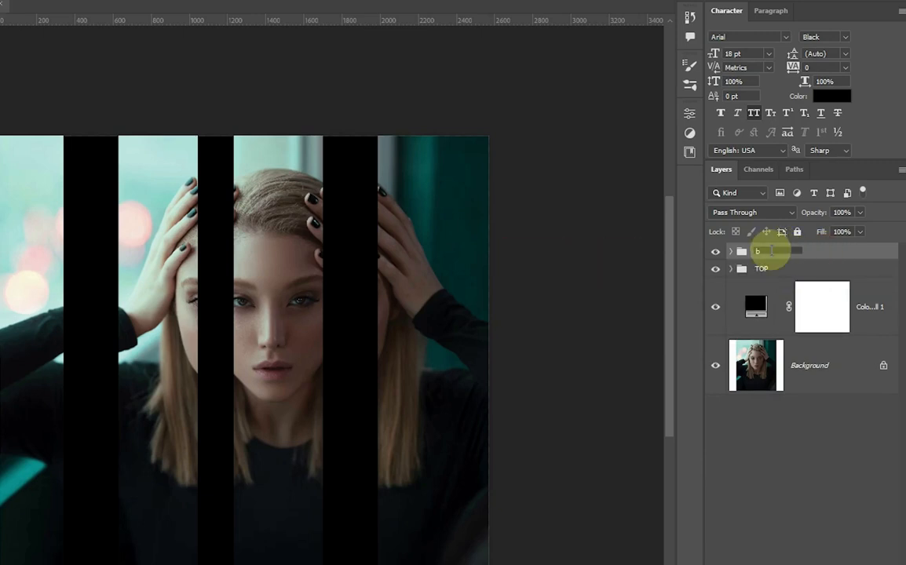
text(OTTOM + BLUR)
key(Return)
- Convert the BOTTOM + BLUR group to a smart object and apply a light Gaussian Blur to it
right_click(774, 254)
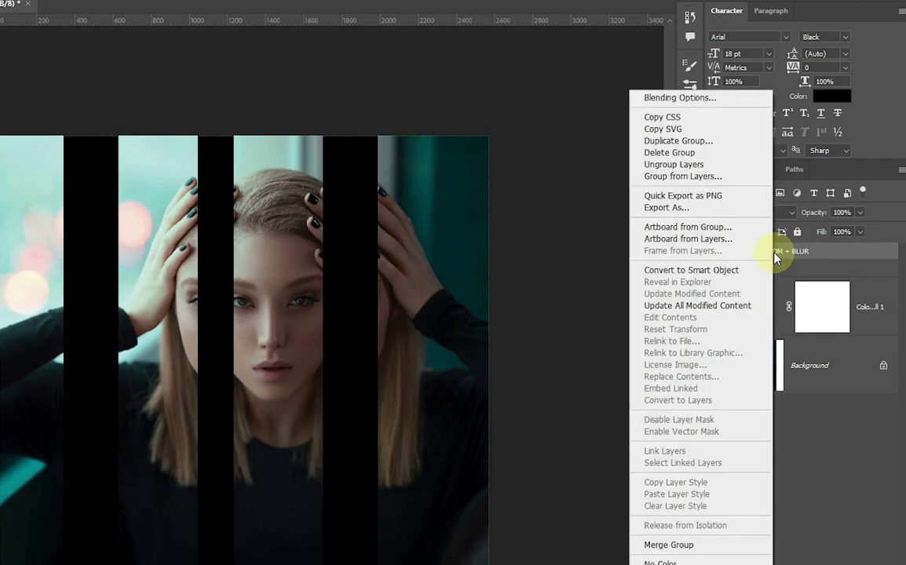
click(751, 271)
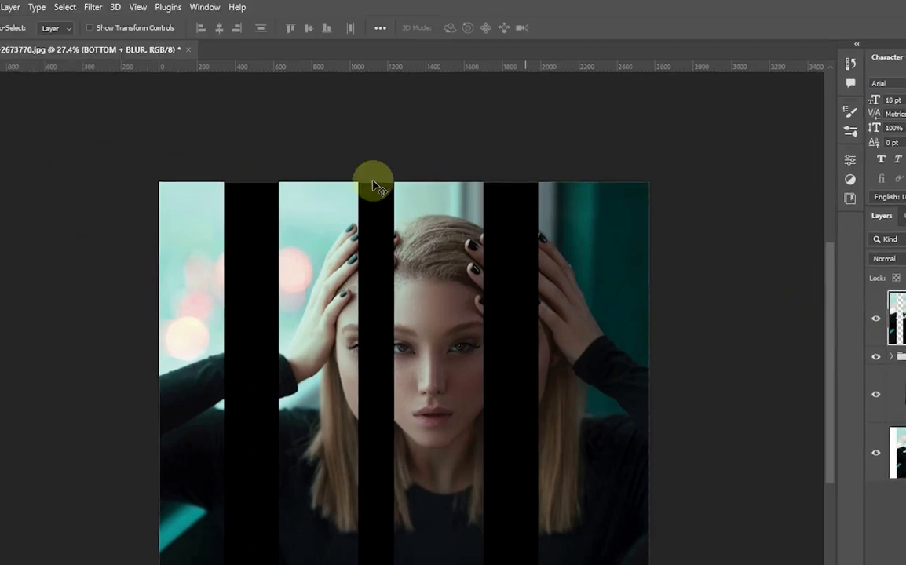
click(95, 7)
mouse_move(110, 186)
click(302, 239)
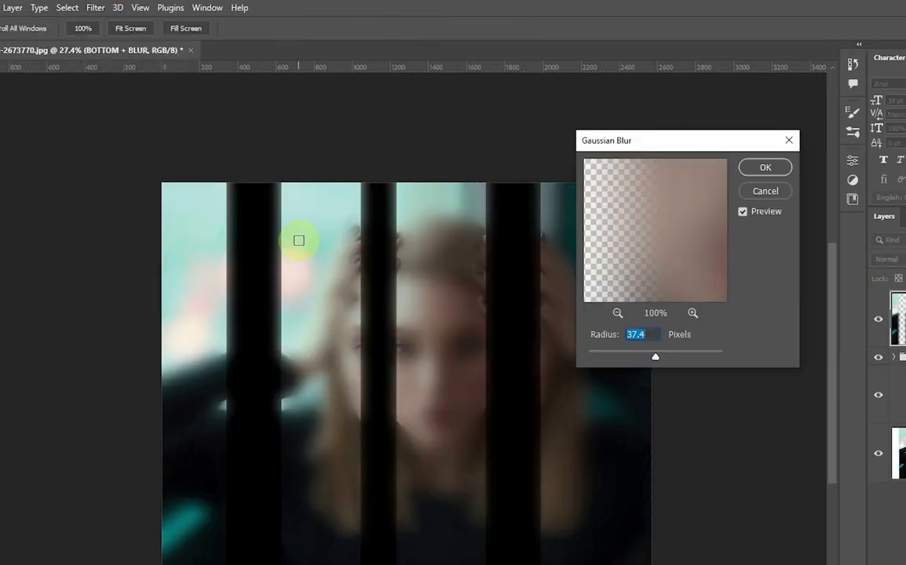
drag(616, 351, 622, 356)
key(Return)
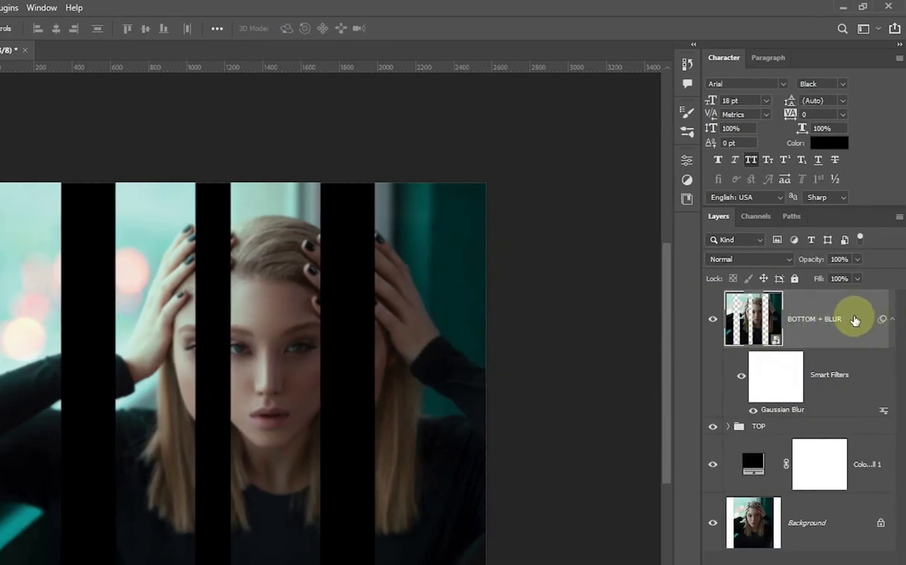
- Place the BOTTOM + BLUR layer below the TOP group and shift its strips right to partly fill the black gaps
click(893, 324)
drag(833, 319, 807, 357)
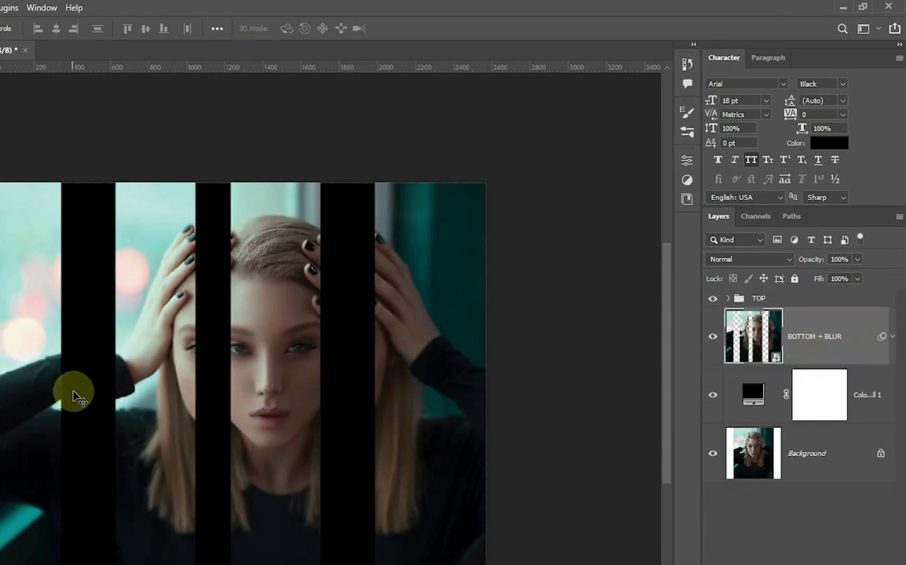
drag(79, 403, 115, 412)
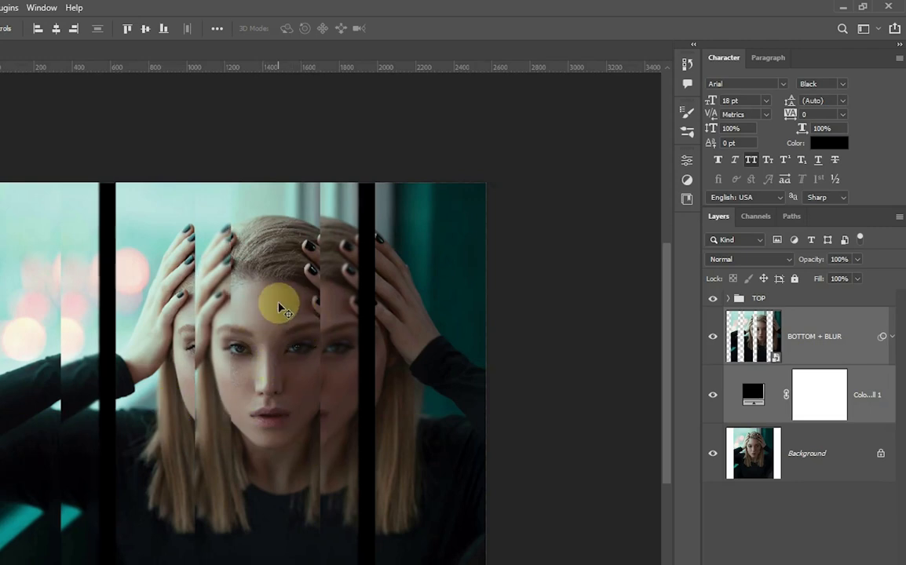
- Duplicate the BOTTOM + BLUR layer and shift the original further right to fill the remaining black gaps
key(ctrl+j)
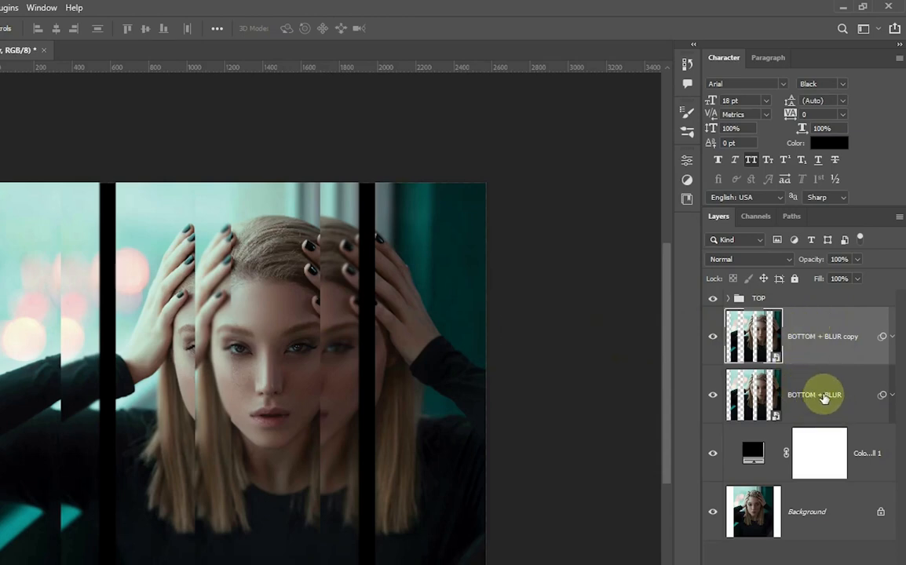
click(824, 396)
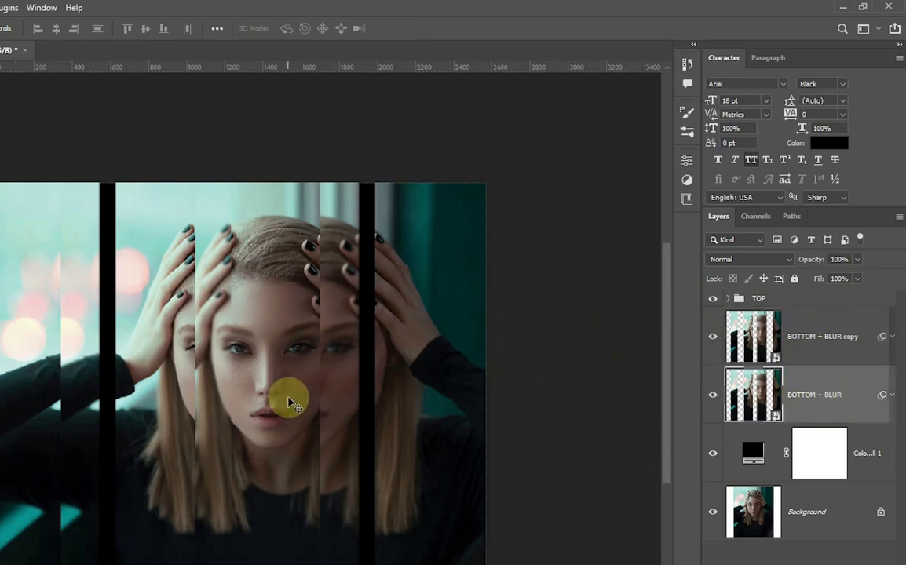
drag(126, 399, 159, 414)
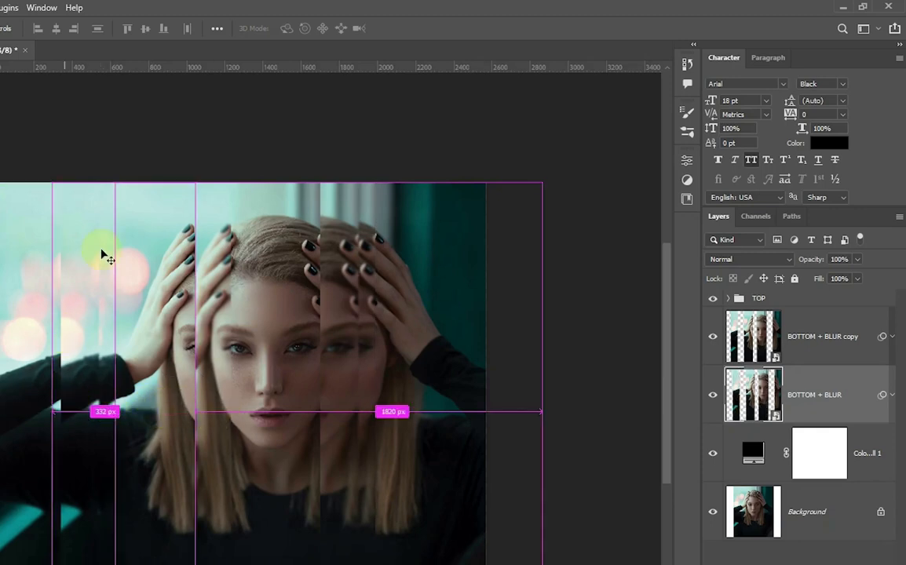
- Group the BOTTOM + BLUR layer with its copy and name the group BOTTOM
shift+click(816, 324)
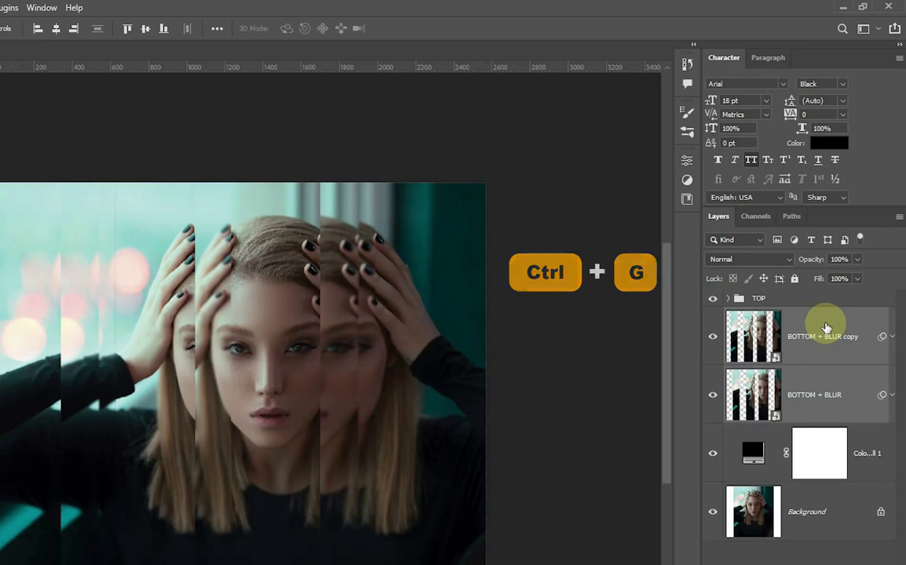
key(ctrl+g)
double_click(765, 317)
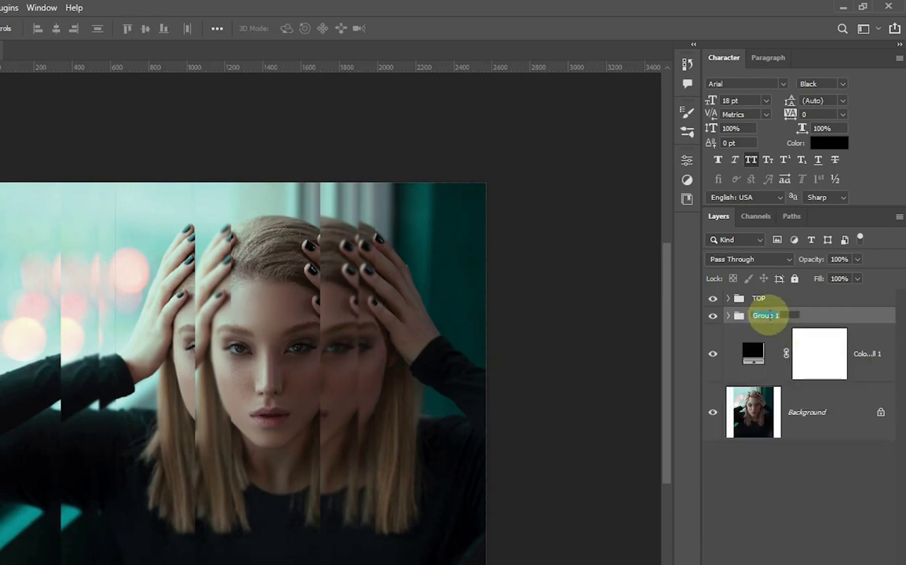
text(BOTTOM)
key(Return)
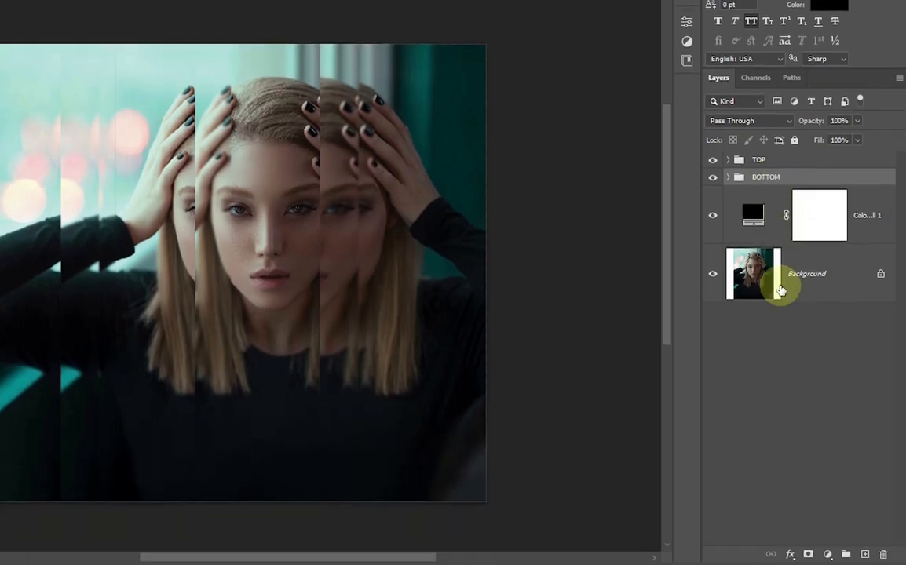
- Add a Color Overlay effect to the BOTTOM group and set its color to black (000000)
click(790, 554)
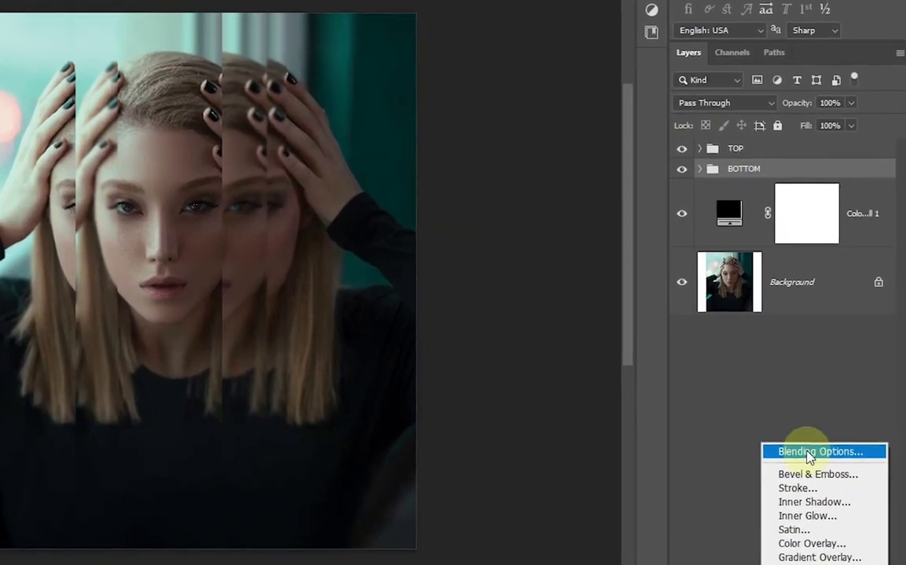
click(821, 419)
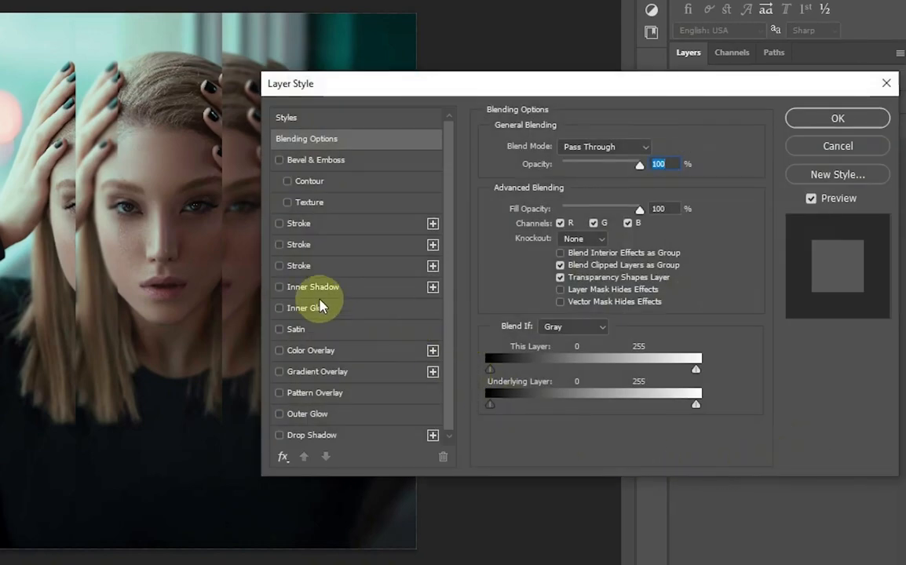
click(312, 350)
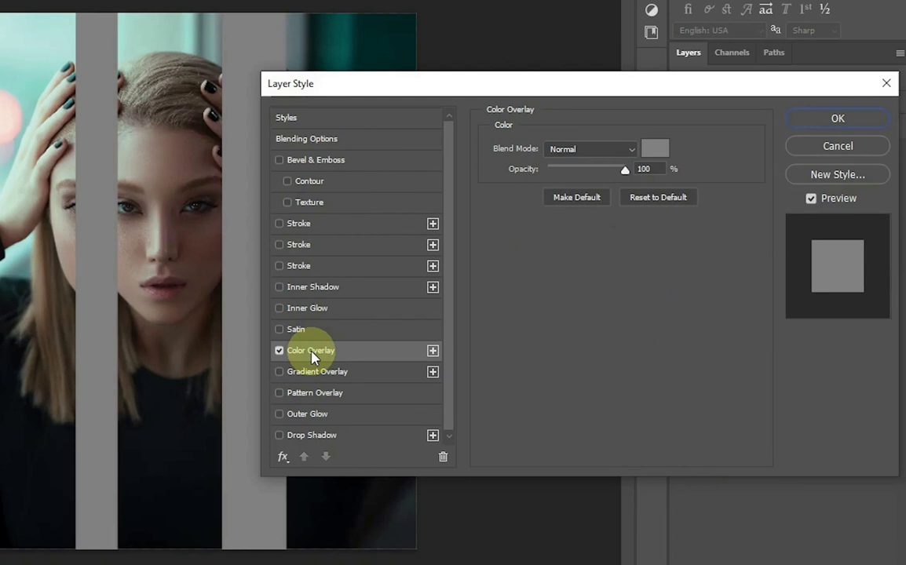
click(653, 149)
drag(493, 372, 441, 470)
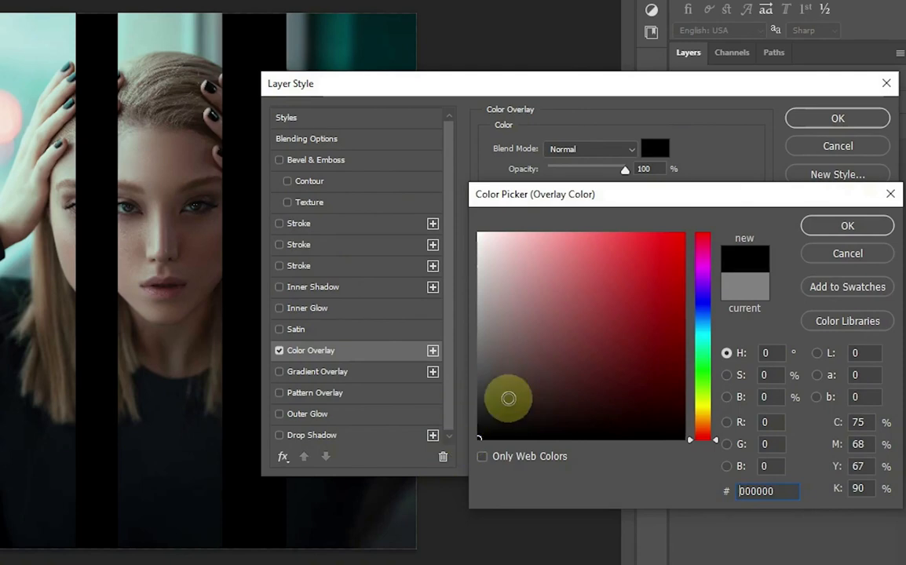
click(826, 227)
- Keep the Color Overlay in Normal blend mode, set its opacity to 35%, and apply the layer style
click(611, 150)
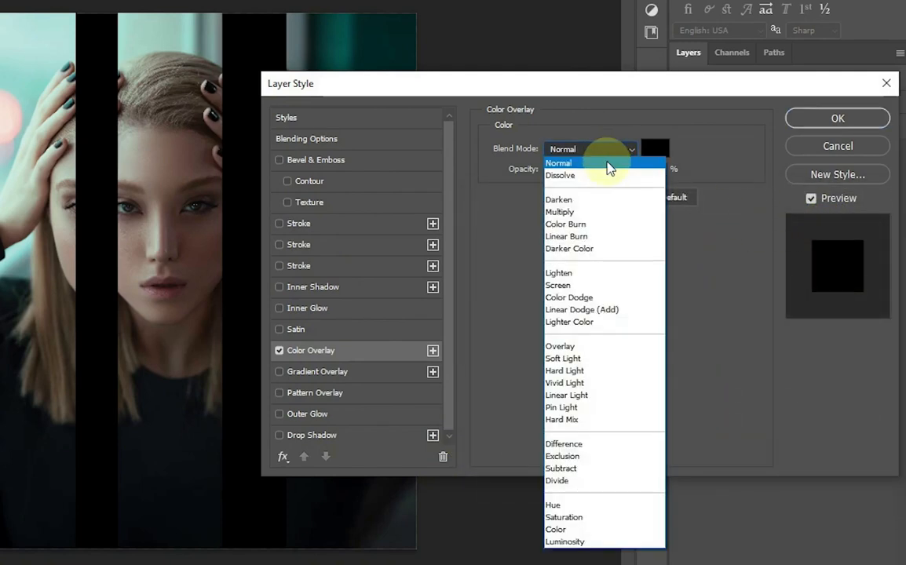
click(610, 160)
drag(622, 173, 577, 191)
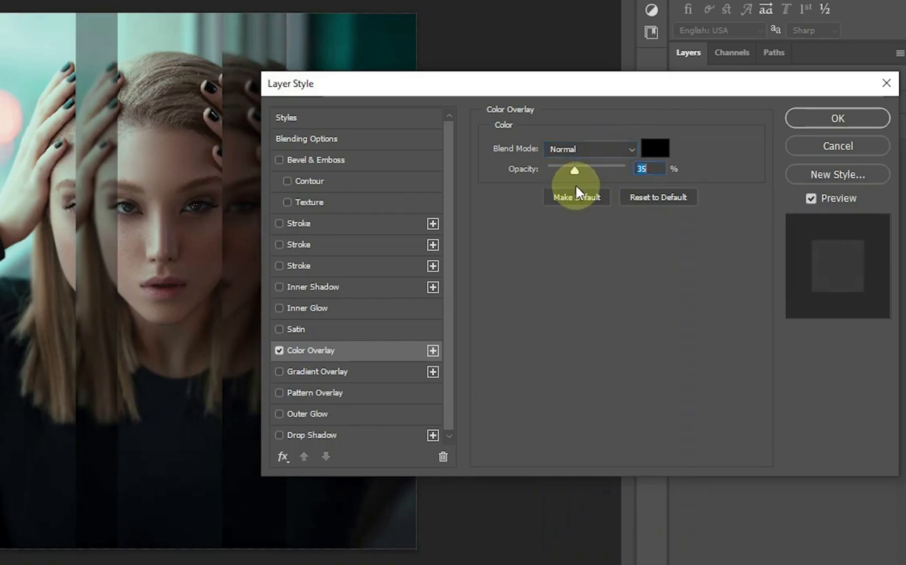
click(808, 118)
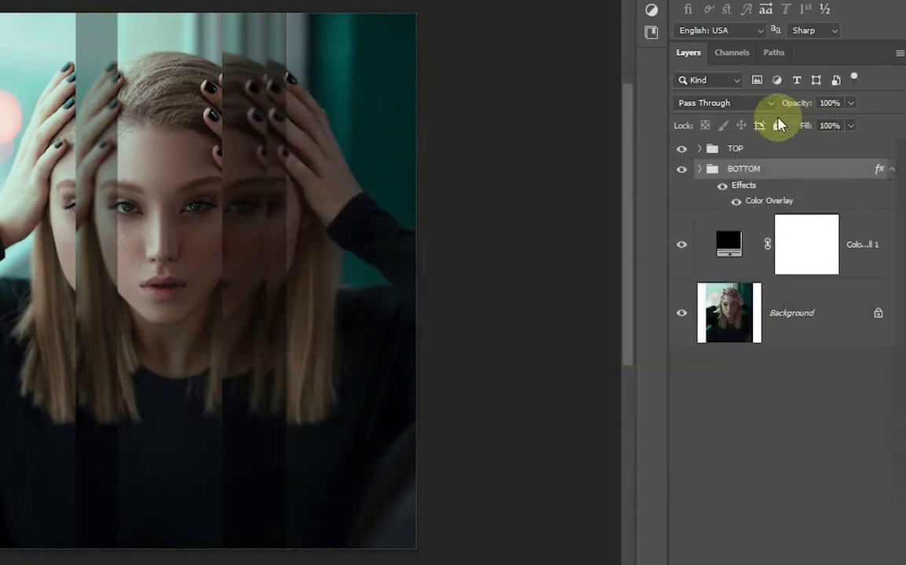
- Add Bevel & Emboss to the TOP group with Outer Bevel style, Chisel Hard technique, 1000% depth and 7 px size
click(736, 149)
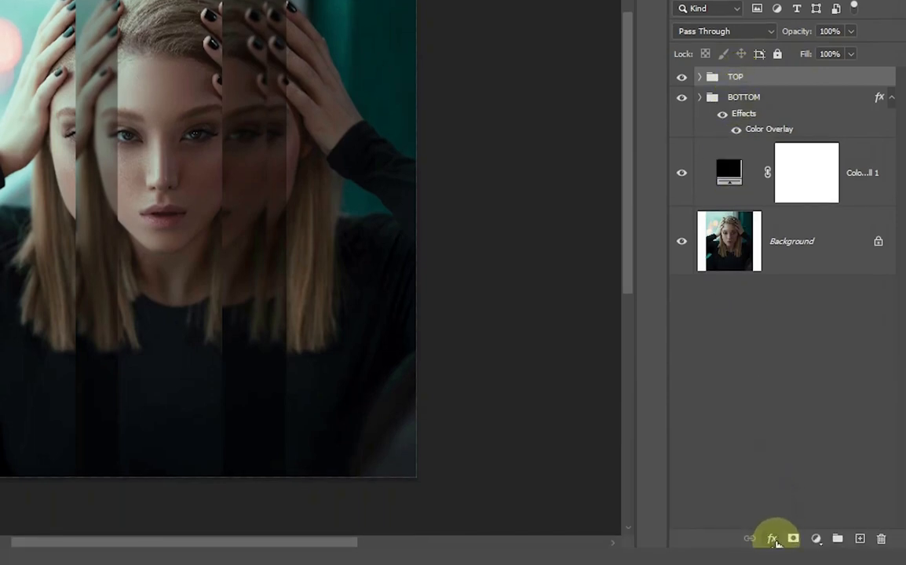
click(773, 540)
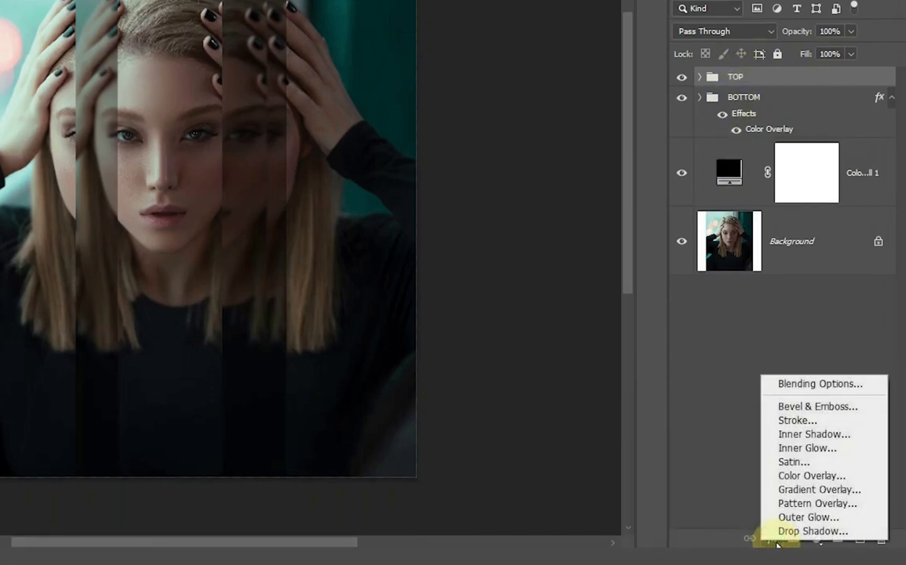
click(780, 410)
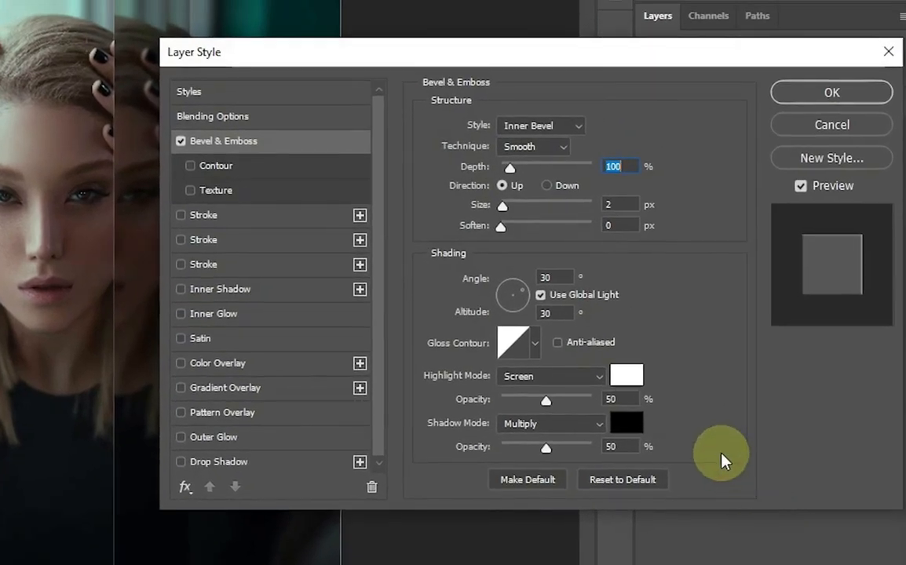
click(540, 126)
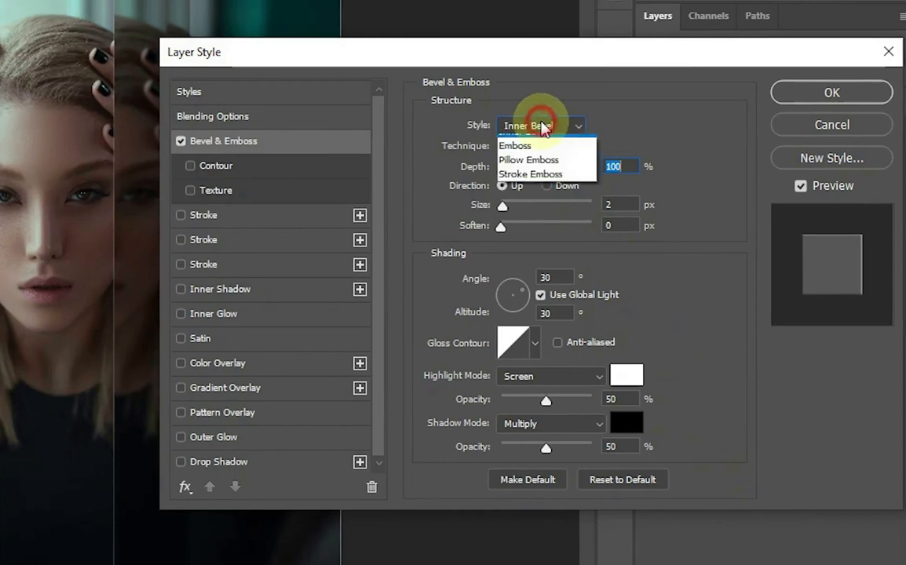
click(535, 142)
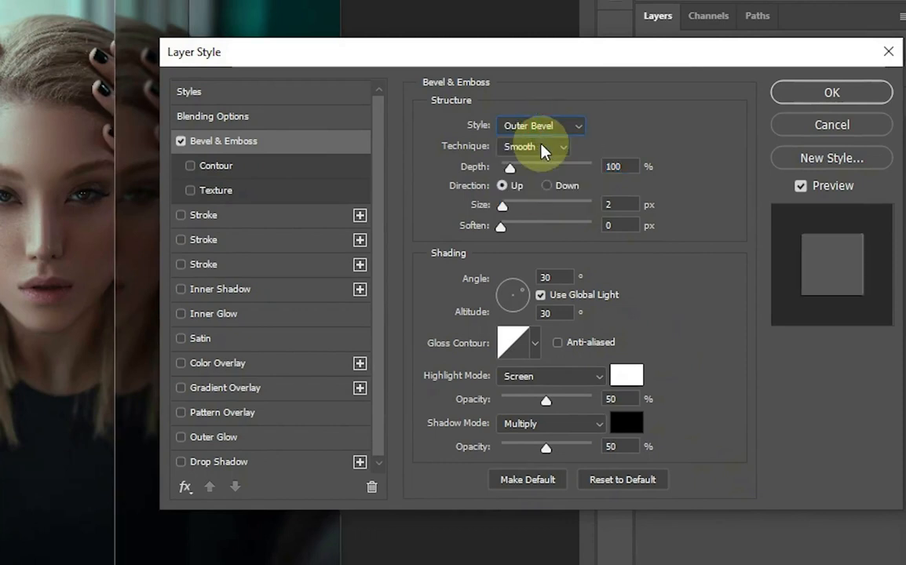
click(543, 147)
click(529, 177)
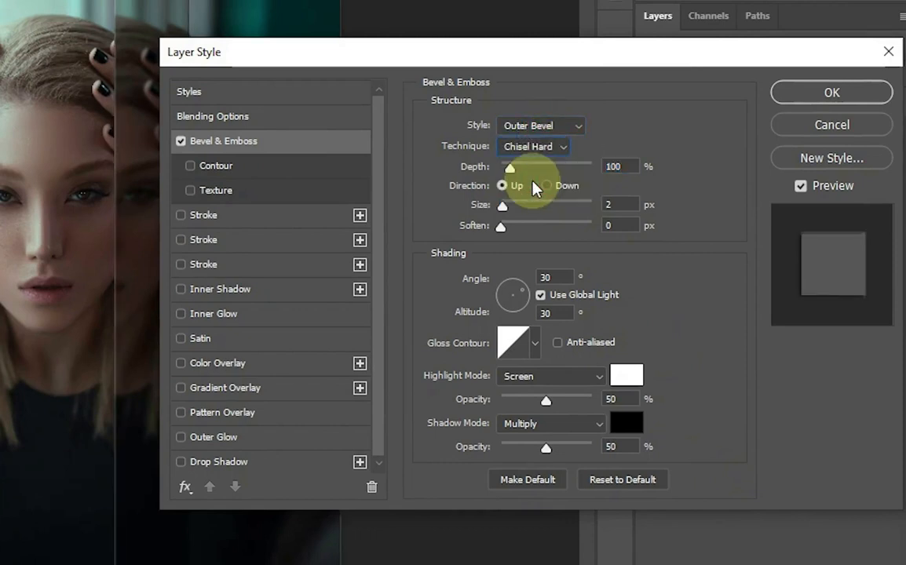
drag(509, 170, 598, 176)
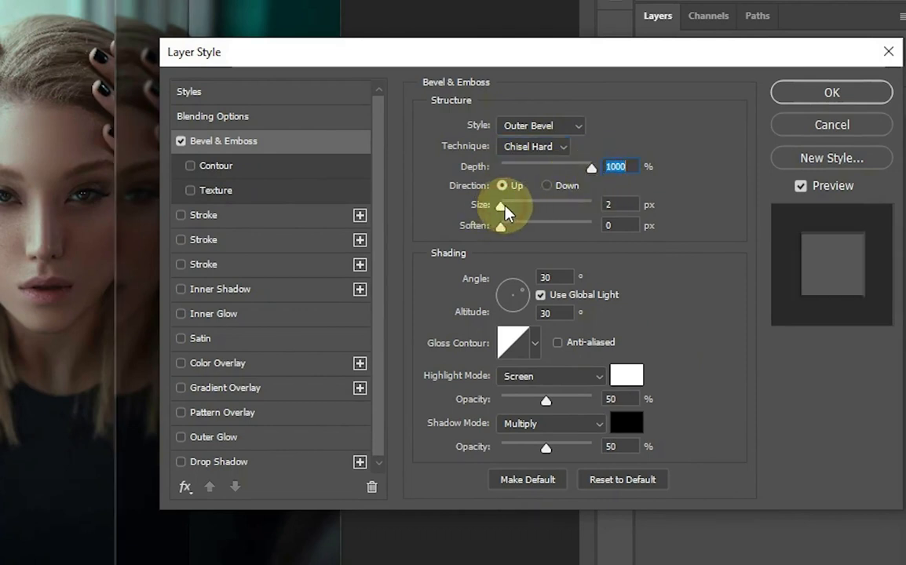
drag(503, 206, 509, 207)
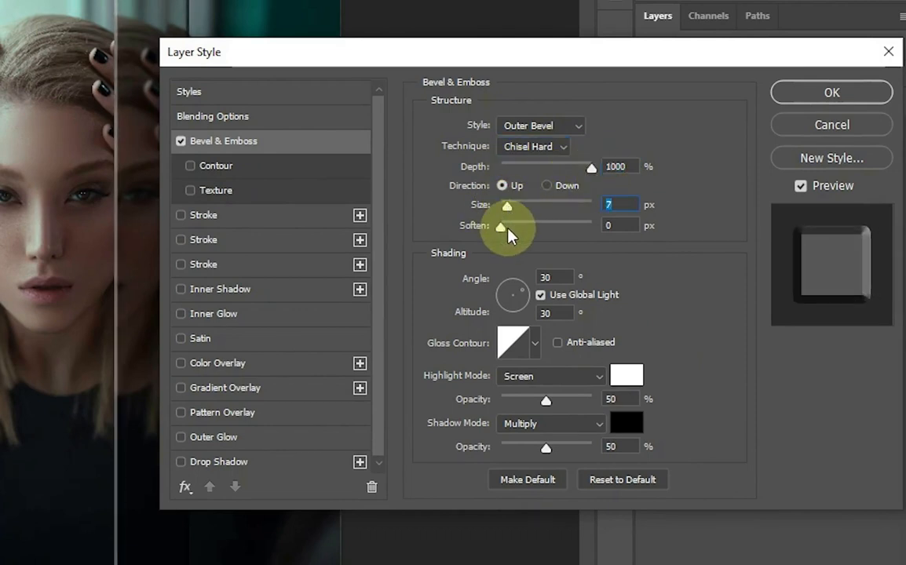
- Set the bevel highlight to black (000000), Normal mode and 100% opacity, and set the shadow mode to Normal
click(620, 376)
drag(595, 370, 303, 491)
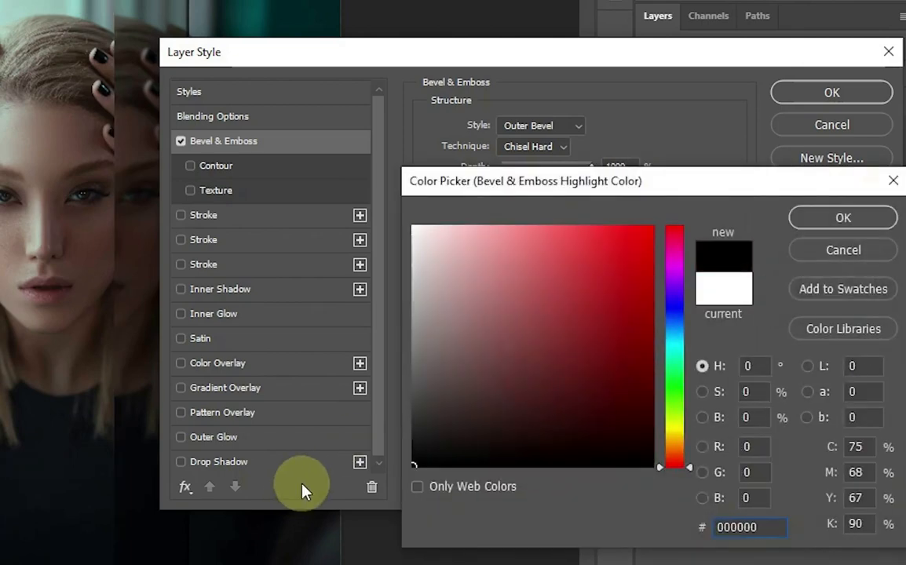
click(808, 217)
click(565, 375)
click(562, 221)
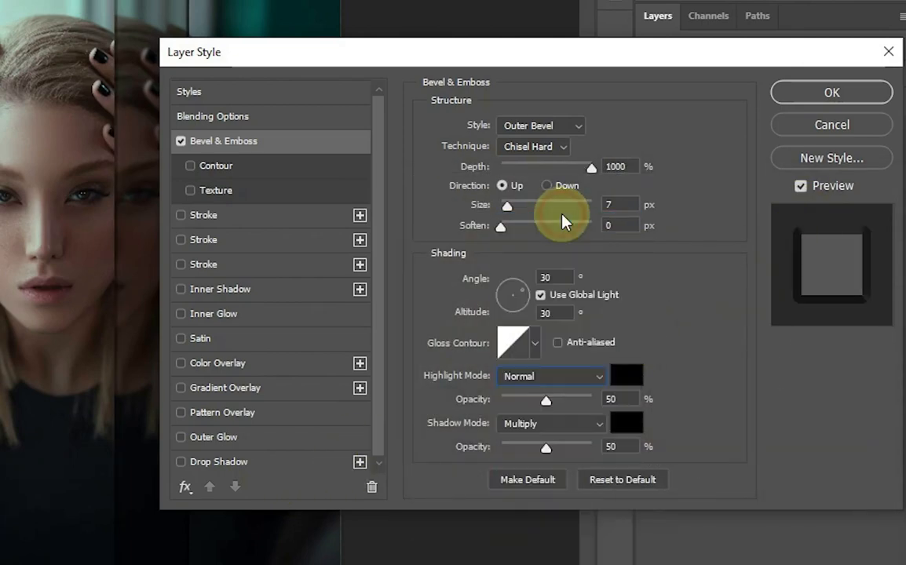
drag(546, 402, 612, 398)
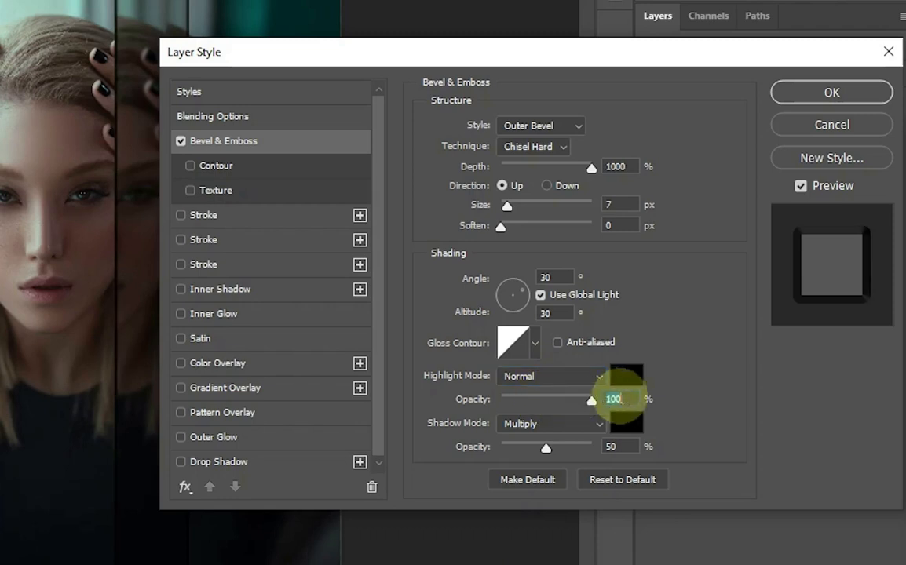
click(546, 428)
click(517, 219)
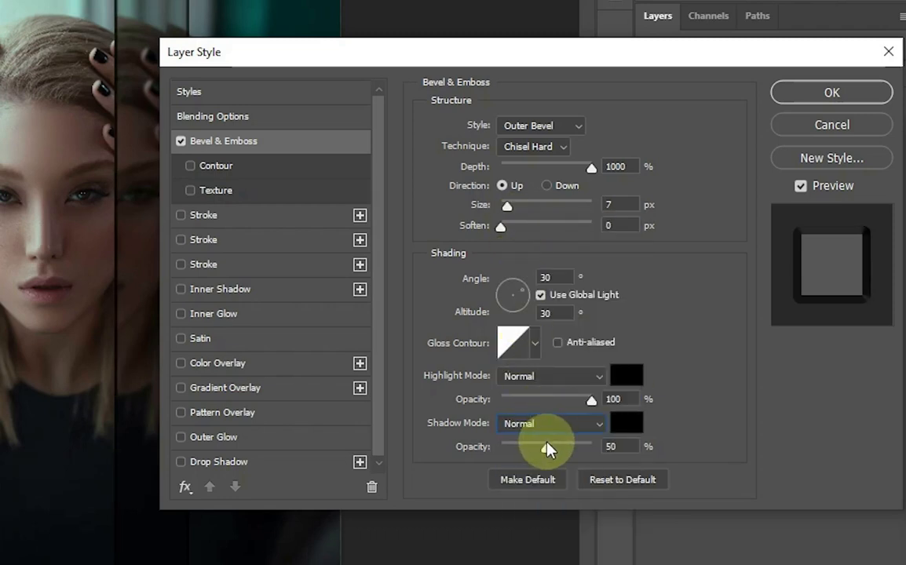
- Reduce the Bevel & Emboss size to 0 px
drag(507, 207, 503, 213)
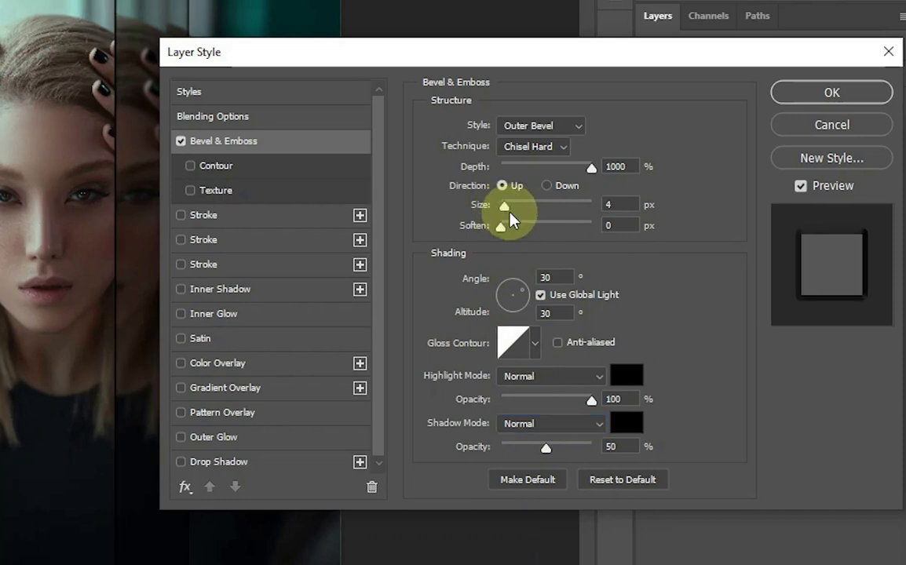
key(Down)
key(Down)
key(Down)
key(Down)
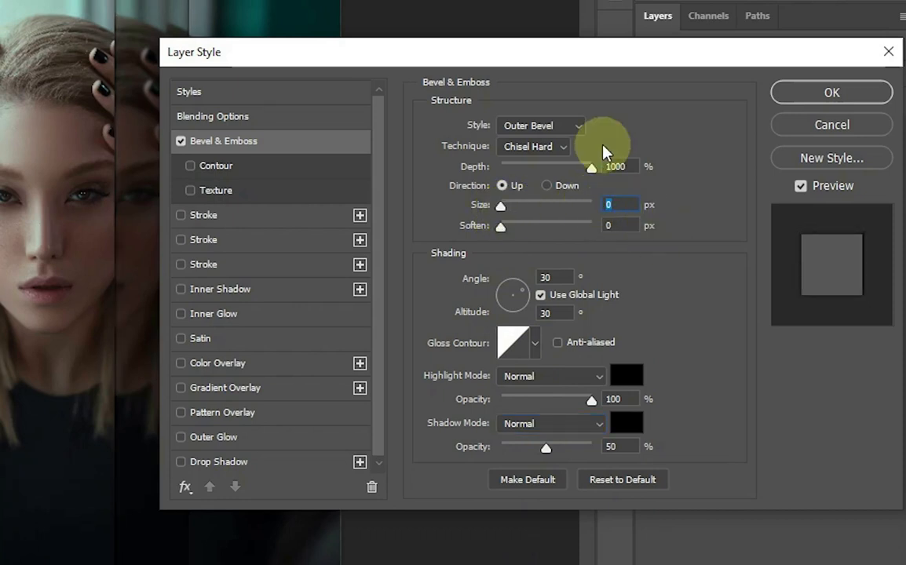
mouse_move(609, 56)
mouse_down()
mouse_move(598, 206)
mouse_move(601, 60)
mouse_up()
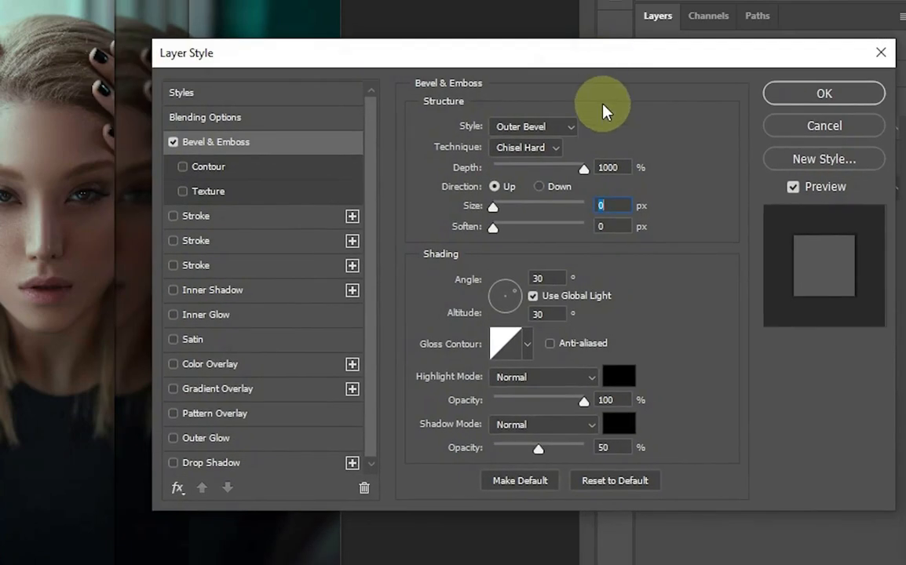
click(604, 399)
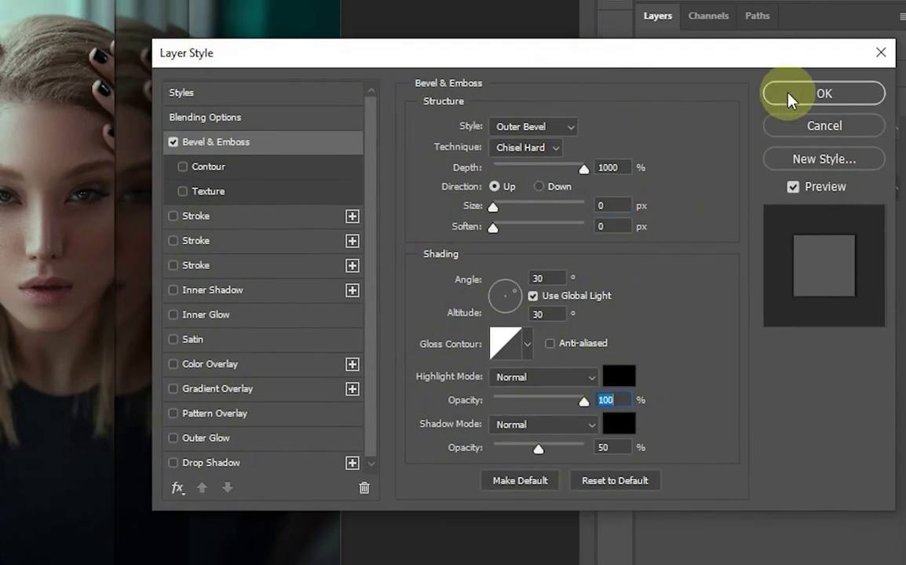
- Apply the bevel layer style and add a black (000000) Solid Color fill layer above the TOP group
click(779, 92)
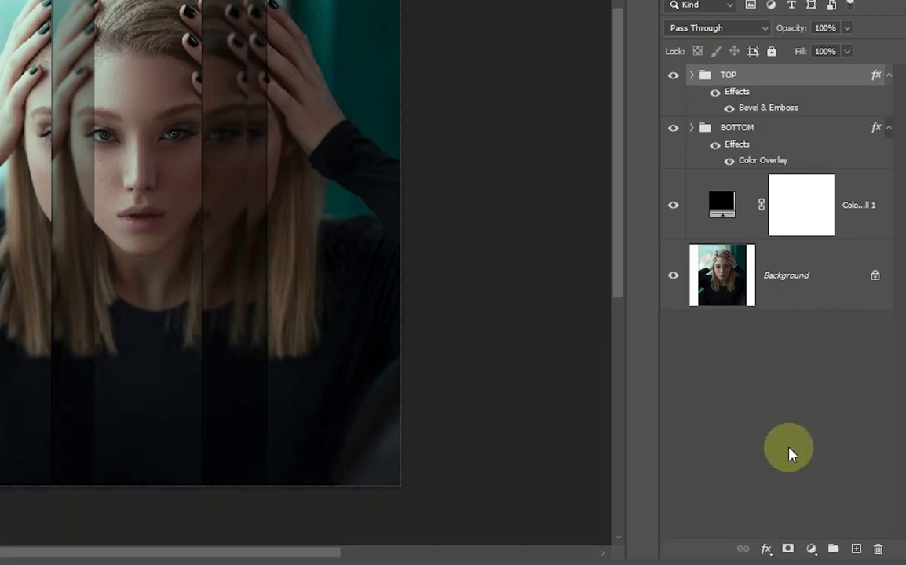
click(806, 548)
click(777, 256)
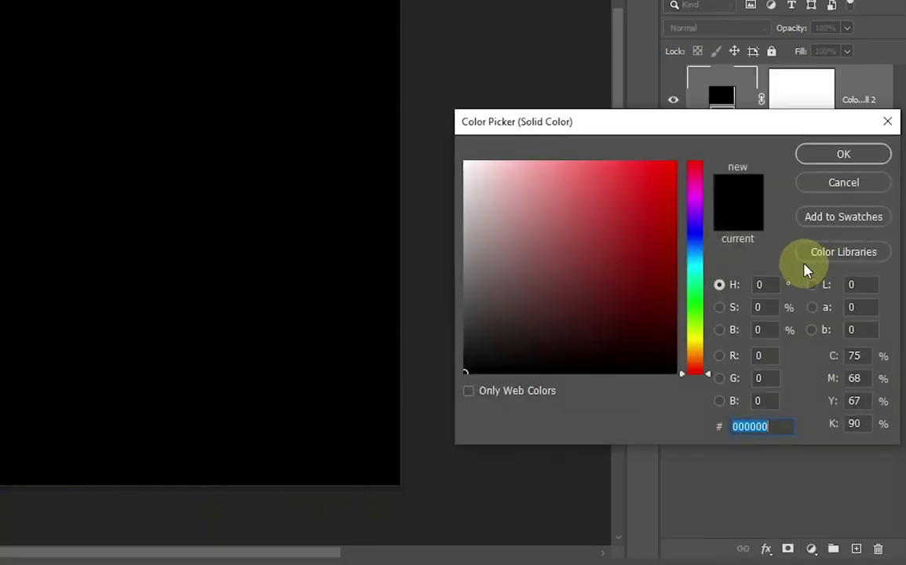
click(843, 160)
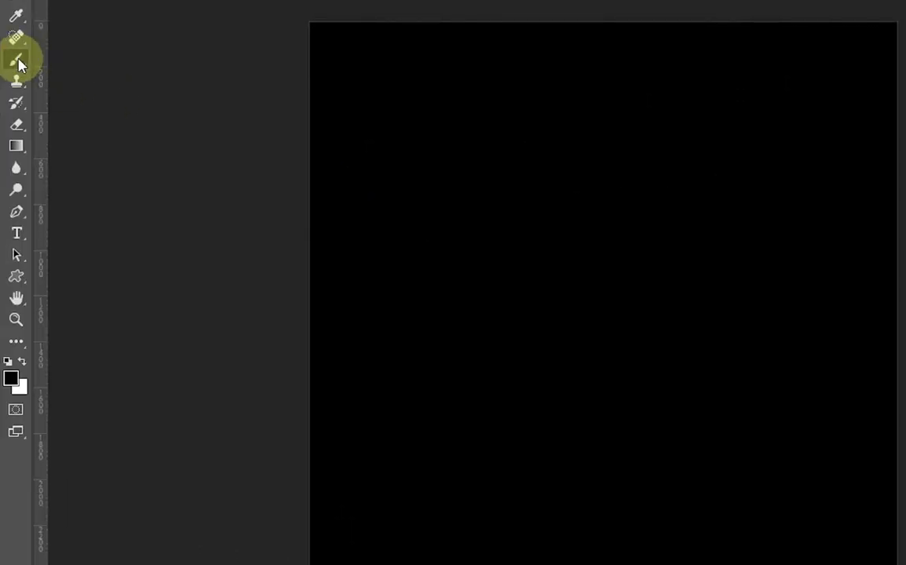
- Set up a soft round brush at 600 px and 0% hardness with black as foreground, targeting the new fill layer's mask
click(18, 63)
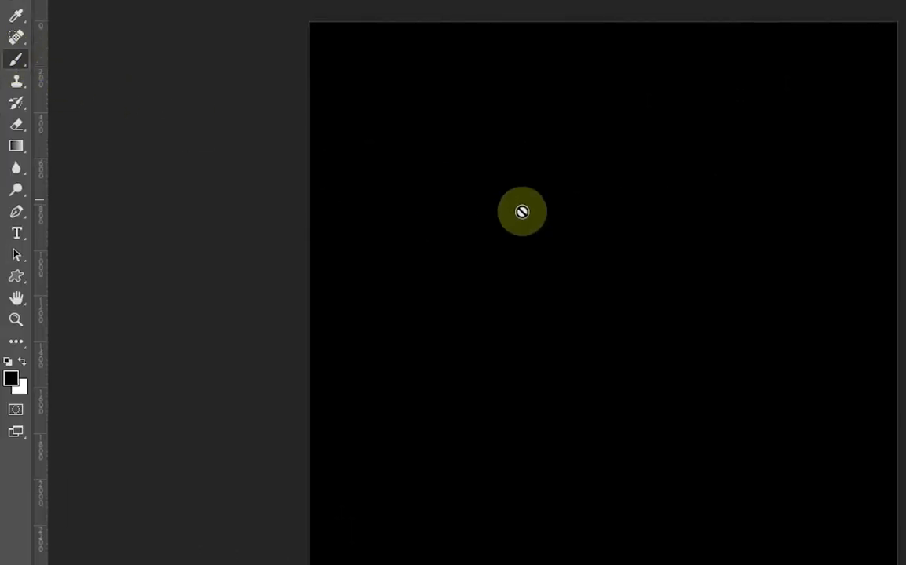
right_click(576, 234)
click(637, 381)
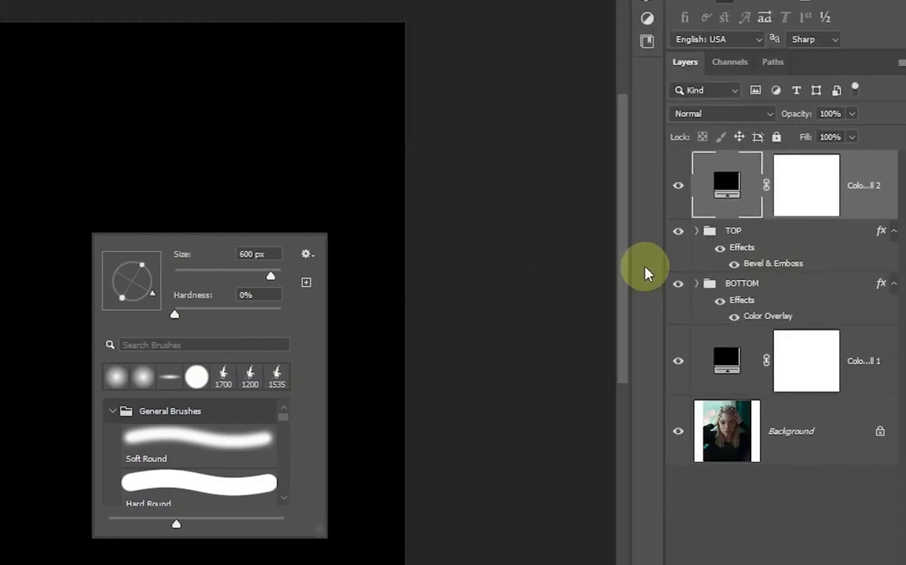
click(796, 192)
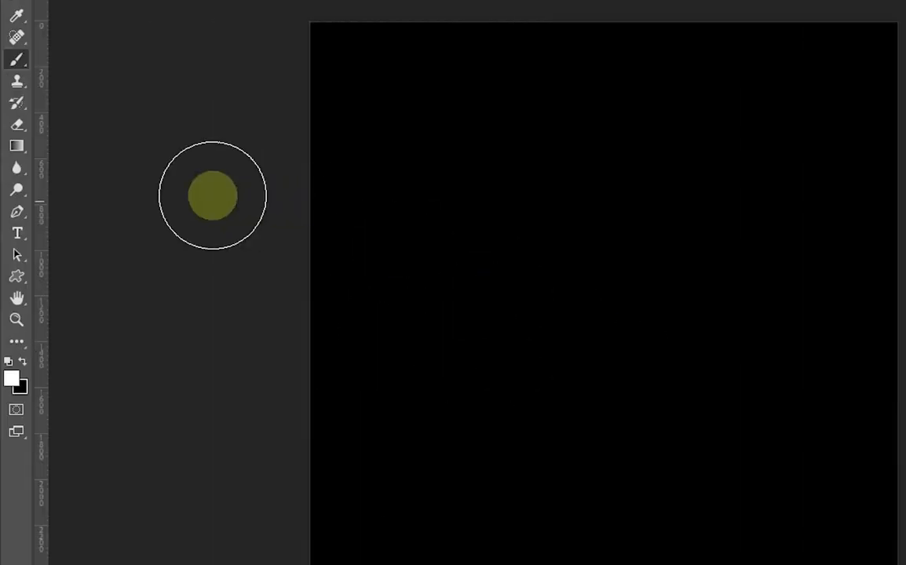
click(22, 362)
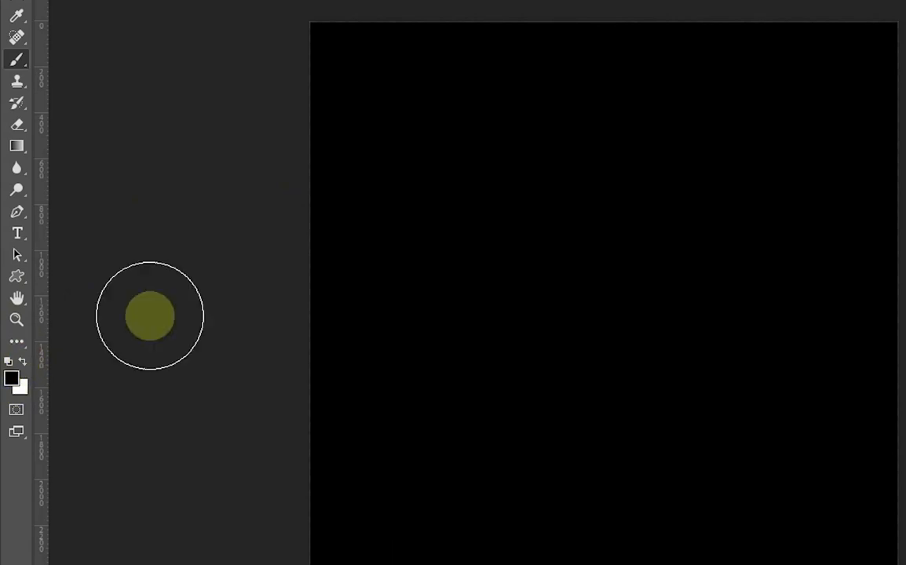
- Enlarge the brush to cover most of the canvas width and dab black repeatedly on the mask over the face, leaving a dark vignette
key(bracketright)
key(bracketright)
key(bracketright)
key(bracketright)
key(bracketright)
key(bracketright)
key(bracketright)
key(bracketright)
key(bracketright)
key(bracketright)
key(bracketleft)
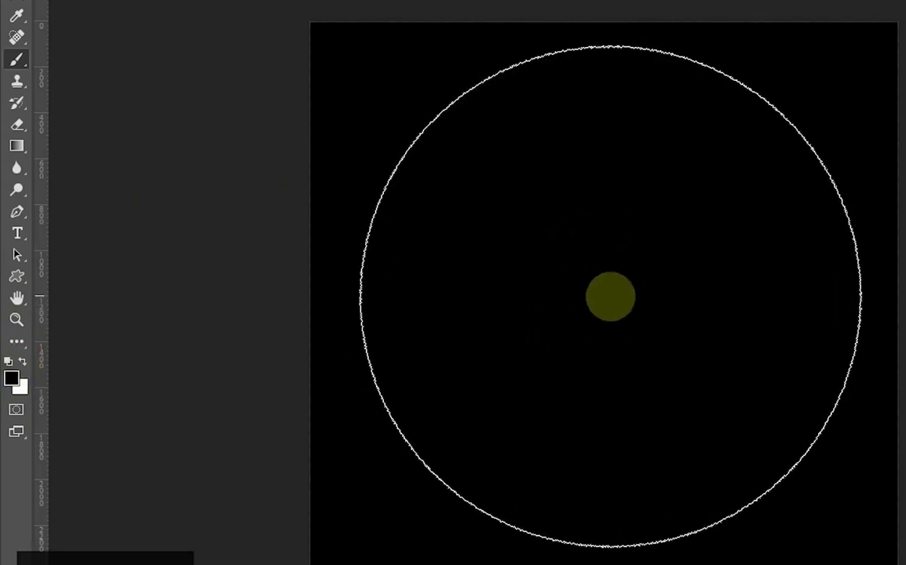
click(621, 301)
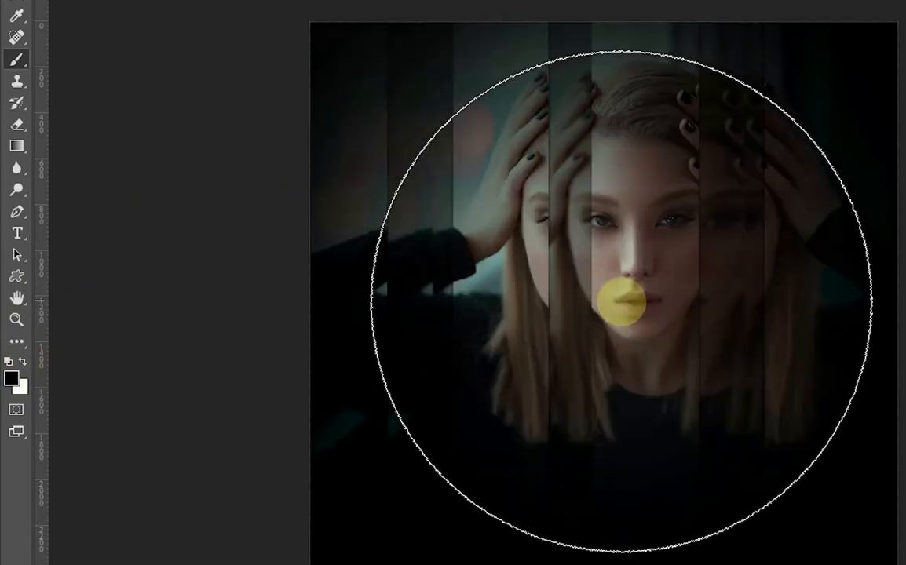
click(623, 302)
click(620, 313)
click(647, 285)
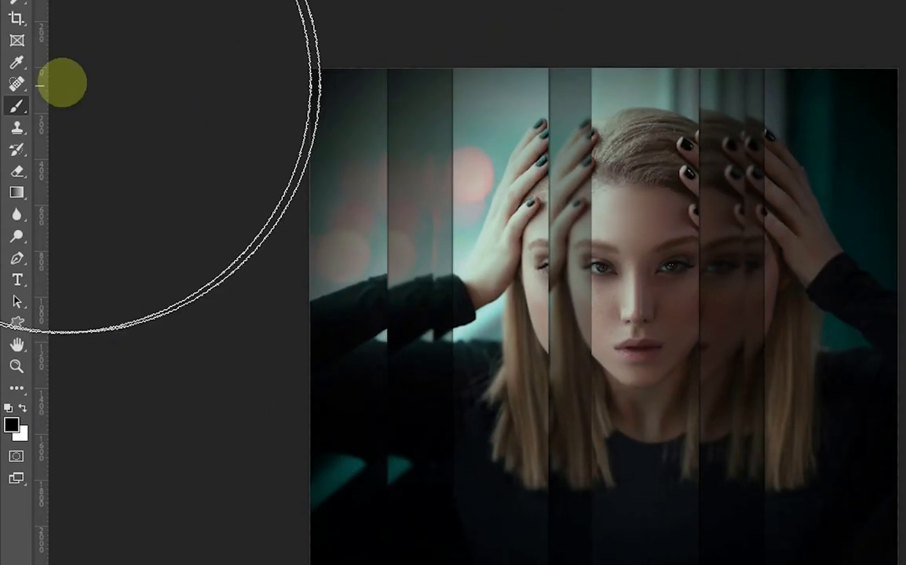
- Compare the image with and without the vignette fill layer, and reduce that layer's opacity to 83%
click(16, 59)
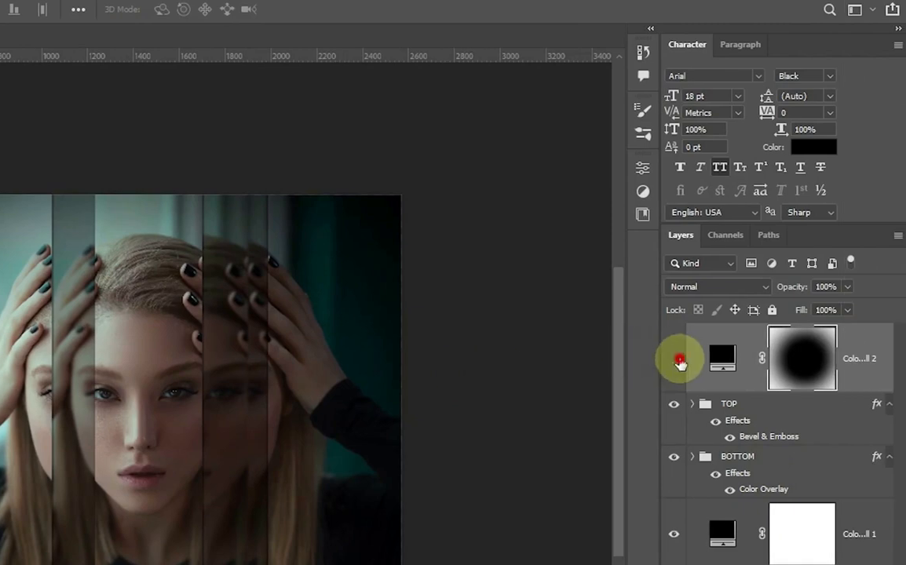
click(674, 359)
click(673, 359)
drag(784, 290, 777, 292)
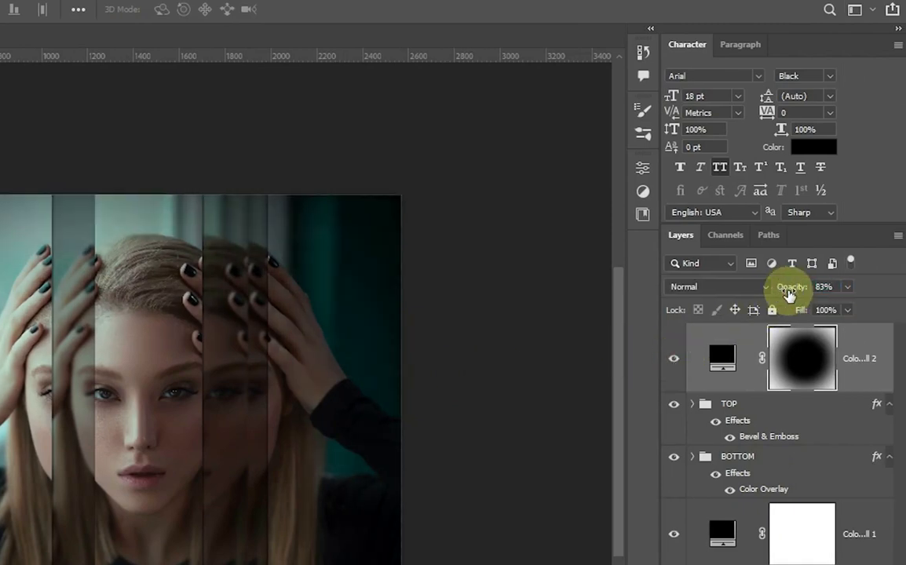